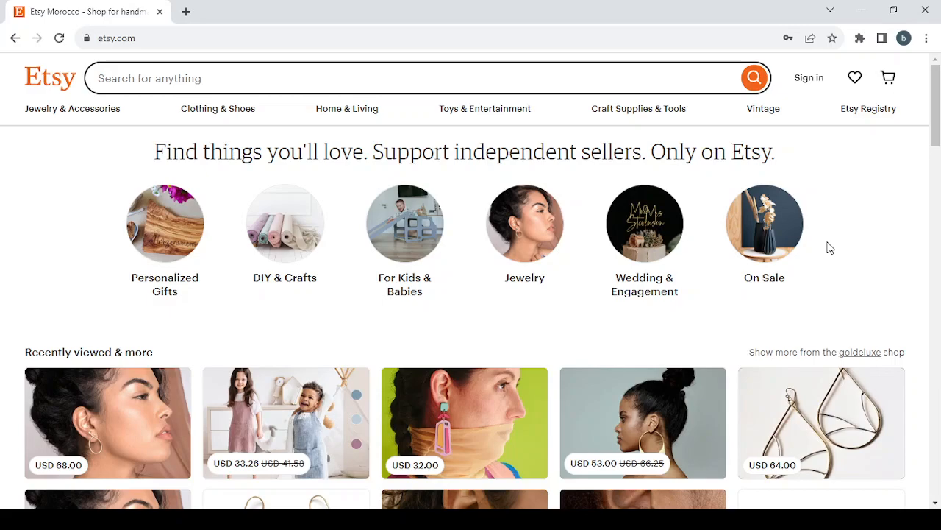
Step: Look over the home page's recommended items and examine the rectangle statement earrings listing's details, reviews and related products, leaving the listing closed
{"action": "scroll", "coordinate": [829, 248], "scroll_direction": "down", "scroll_amount": 2}
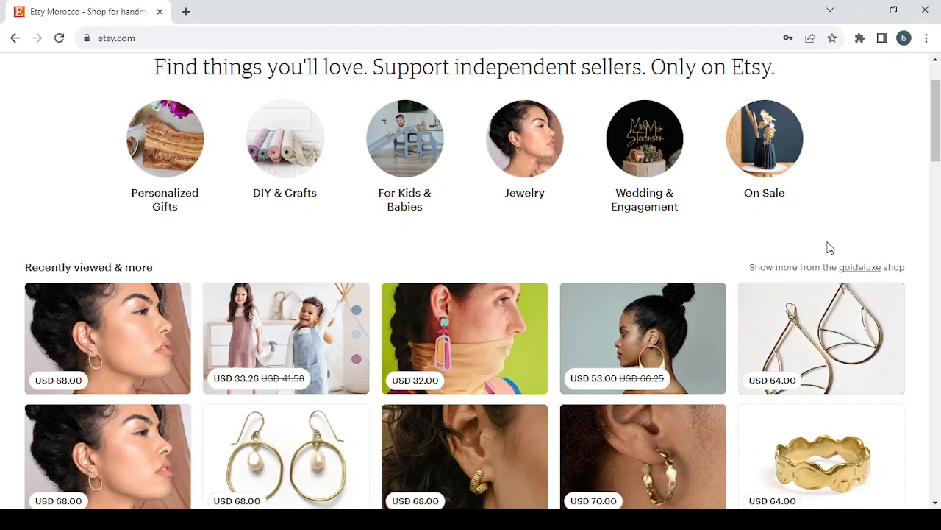
{"action": "scroll", "coordinate": [829, 247], "scroll_direction": "down", "scroll_amount": 5}
{"action": "scroll", "coordinate": [537, 204], "scroll_direction": "up", "scroll_amount": 4}
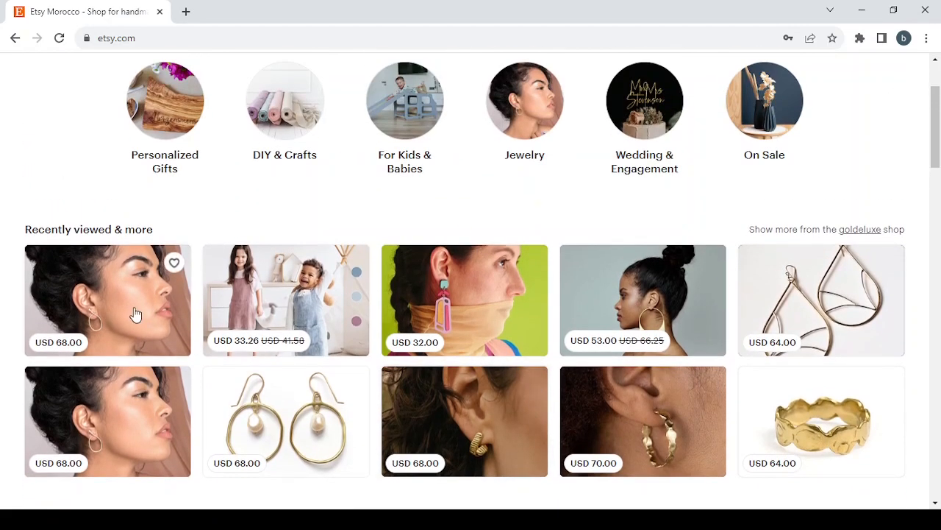
{"action": "scroll", "coordinate": [332, 252], "scroll_direction": "up", "scroll_amount": 2}
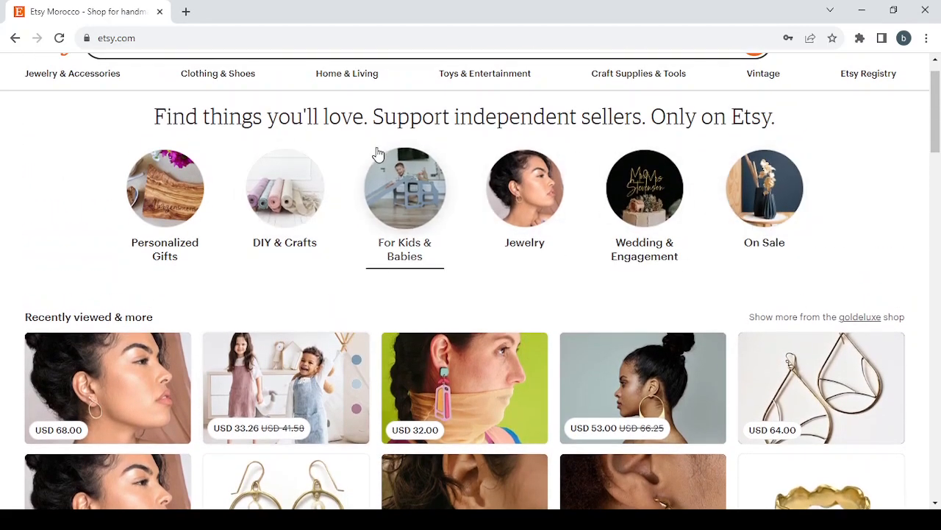
{"action": "scroll", "coordinate": [423, 318], "scroll_direction": "down", "scroll_amount": 4}
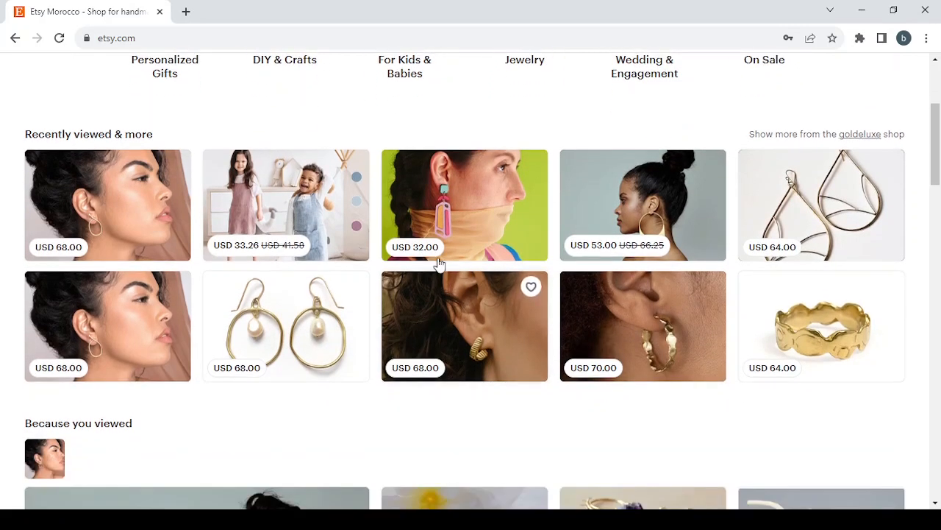
{"action": "left_click", "coordinate": [496, 220]}
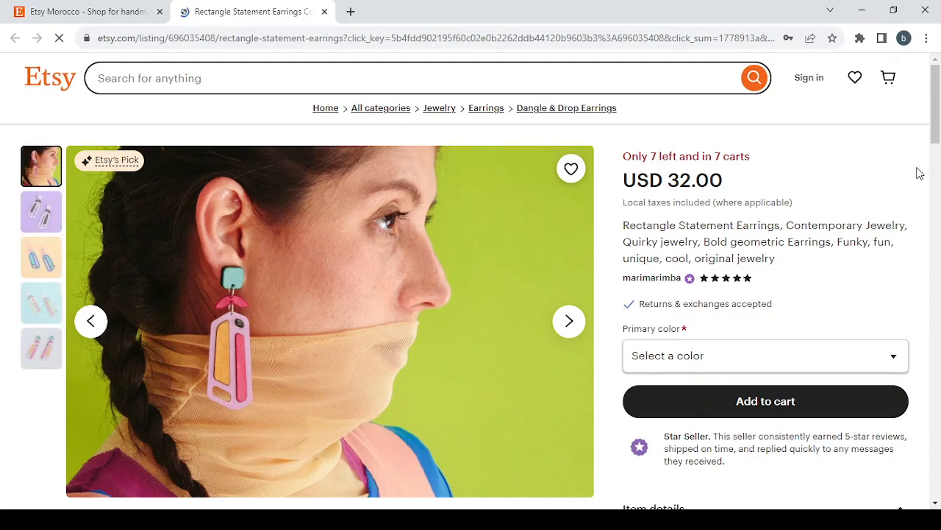
{"action": "scroll", "coordinate": [919, 173], "scroll_direction": "down", "scroll_amount": 1}
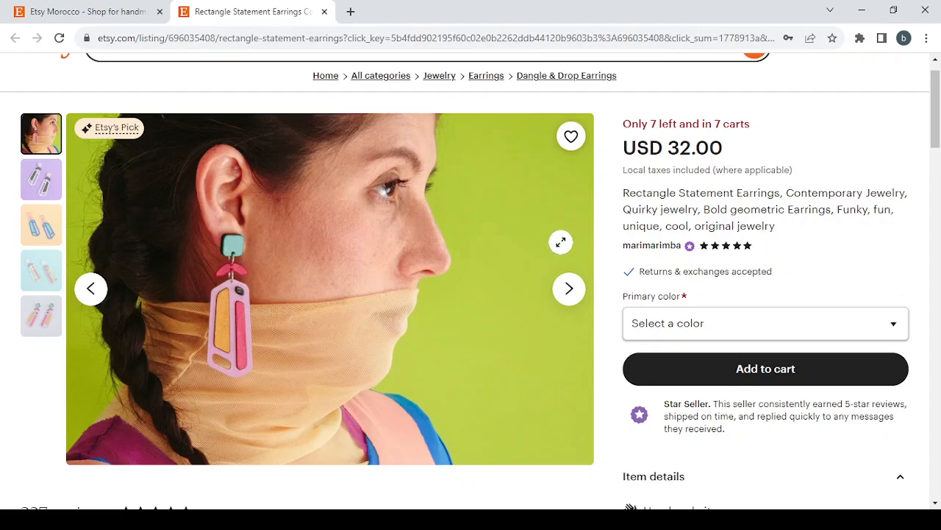
{"action": "scroll", "coordinate": [925, 211], "scroll_direction": "down", "scroll_amount": 12}
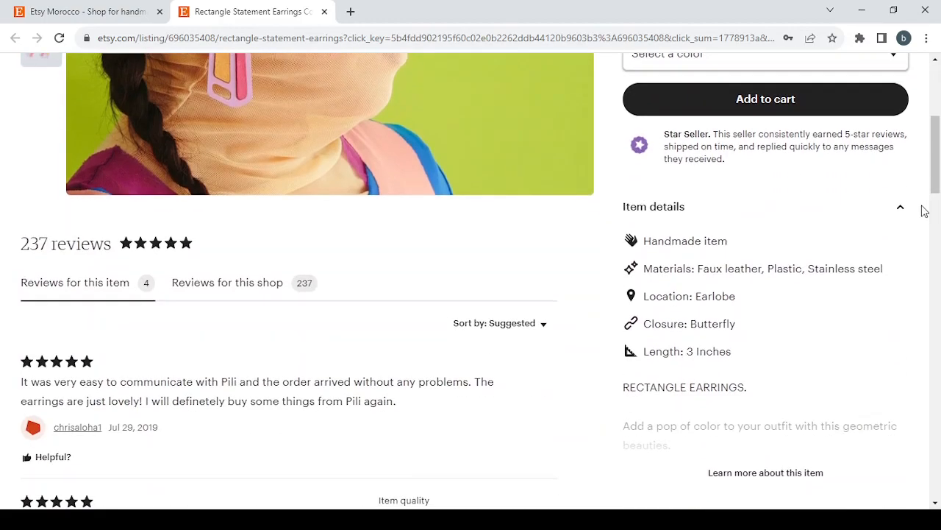
{"action": "scroll", "coordinate": [924, 211], "scroll_direction": "down", "scroll_amount": 4}
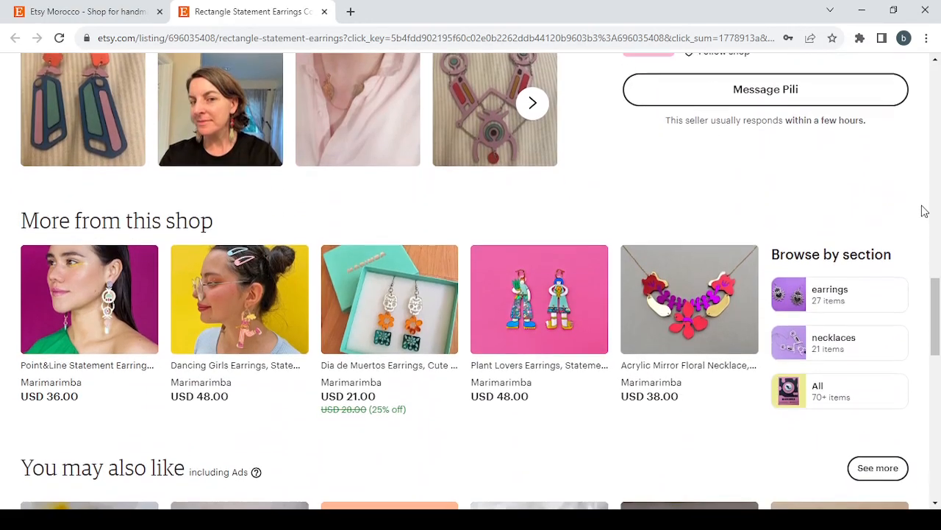
{"action": "scroll", "coordinate": [924, 211], "scroll_direction": "up", "scroll_amount": 18}
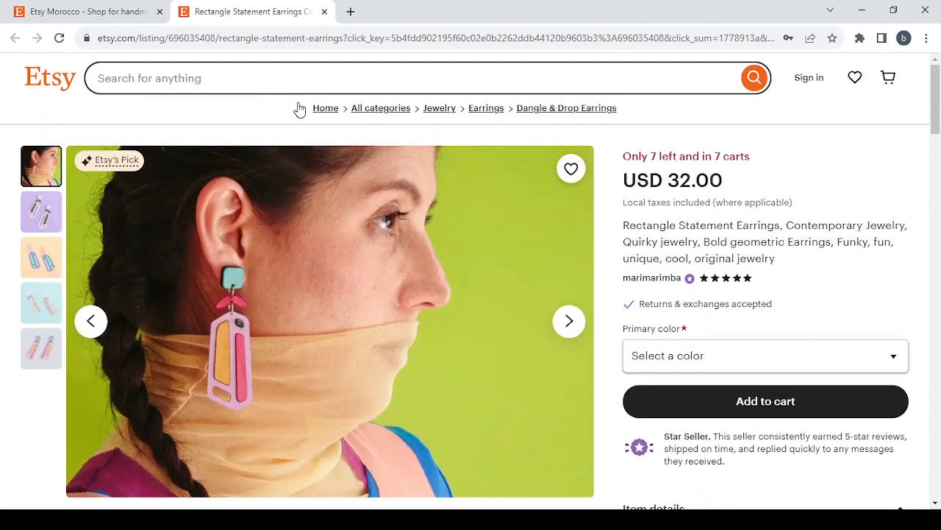
{"action": "left_click", "coordinate": [324, 13]}
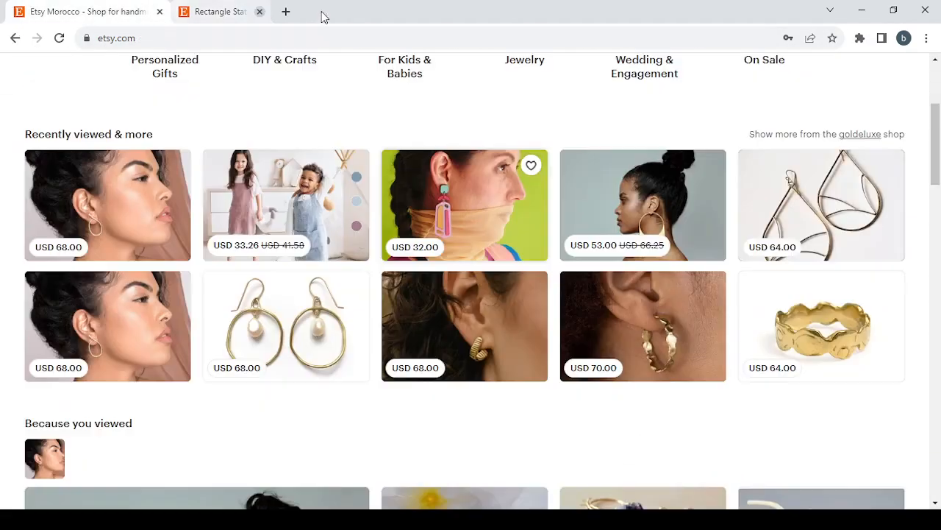
Step: Sign in to the account with the prefilled e-mail address and password
{"action": "scroll", "coordinate": [605, 199], "scroll_direction": "up", "scroll_amount": 3}
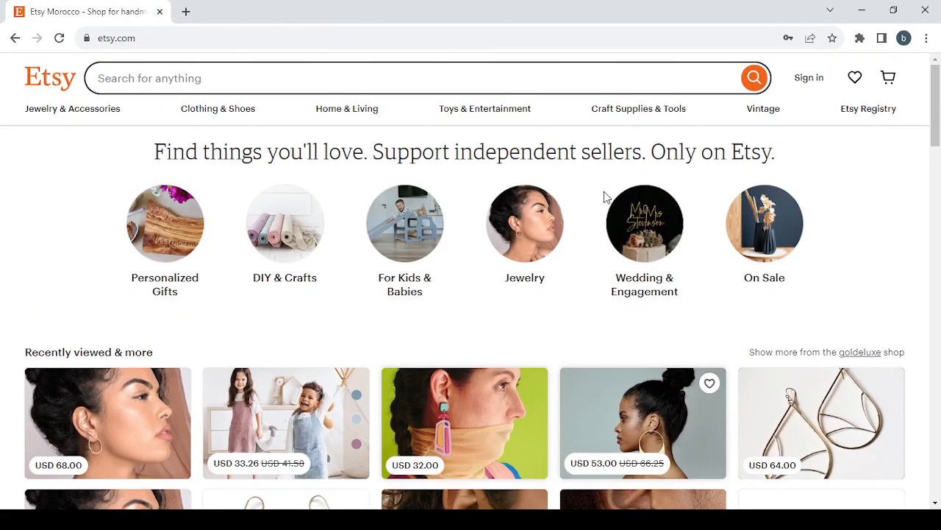
{"action": "left_click", "coordinate": [805, 81]}
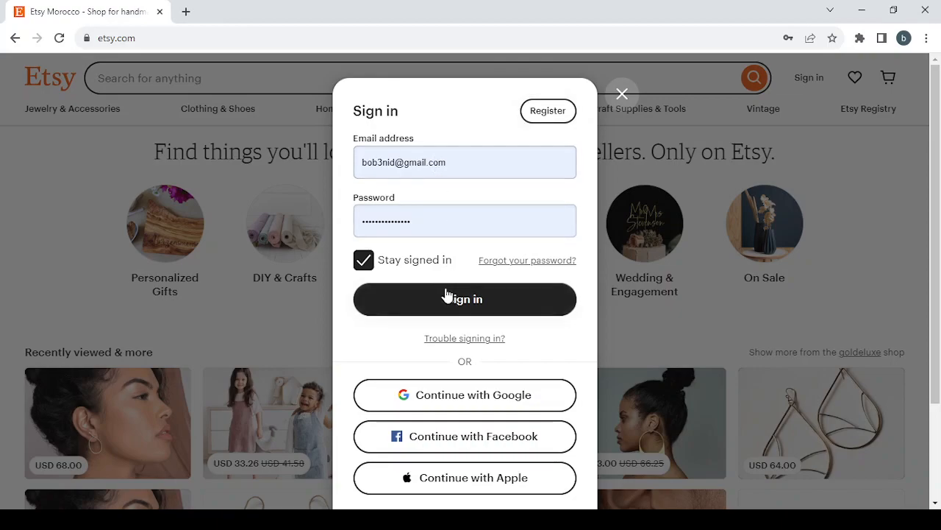
{"action": "left_click", "coordinate": [448, 310]}
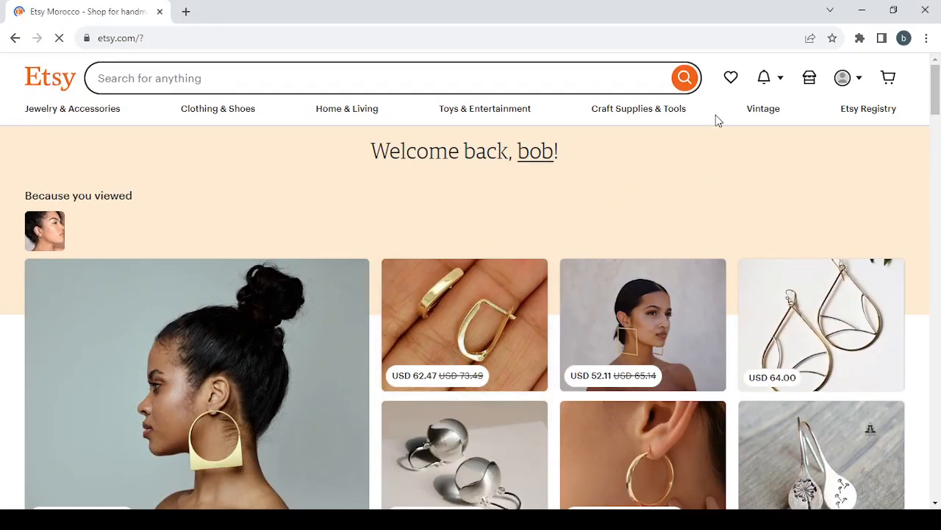
Step: Open the shop setup and return to its Shop preferences stage to review the language, country and currency settings
{"action": "left_click", "coordinate": [809, 83]}
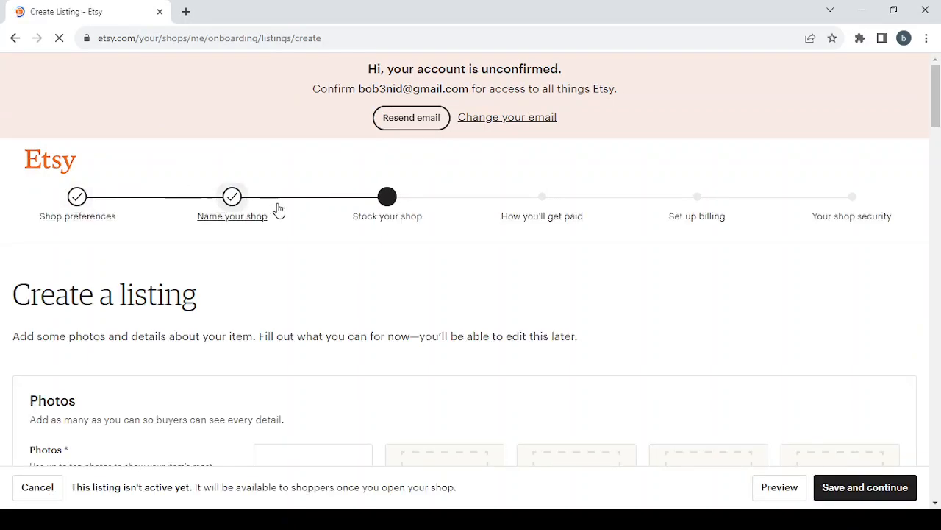
{"action": "left_click", "coordinate": [76, 202]}
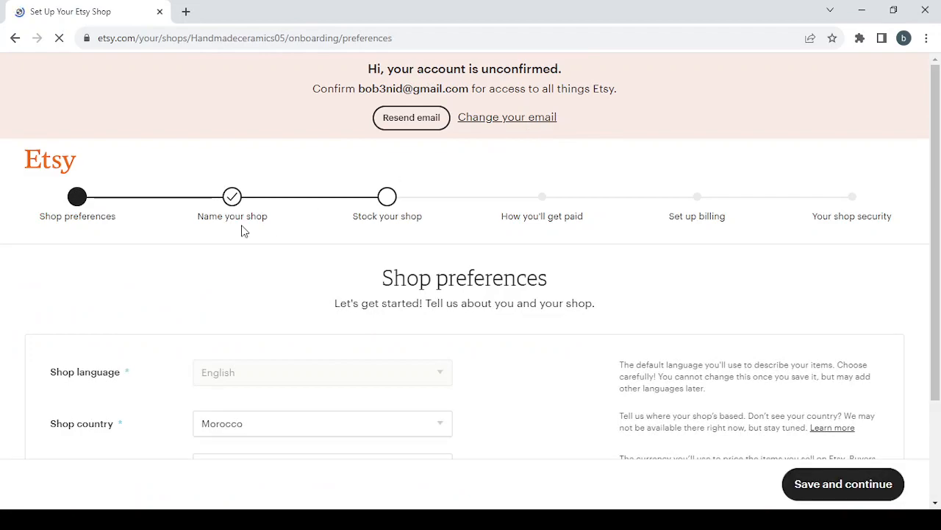
{"action": "scroll", "coordinate": [349, 330], "scroll_direction": "down", "scroll_amount": 3}
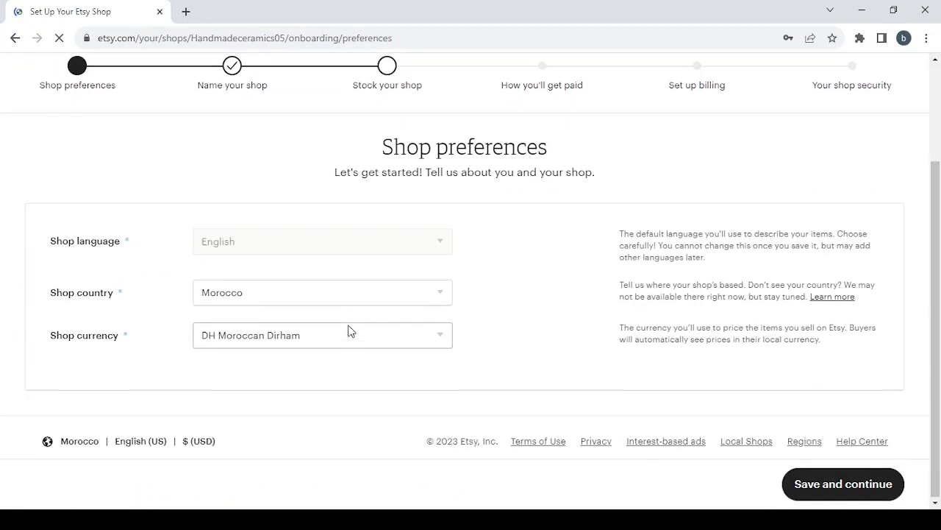
{"action": "scroll", "coordinate": [351, 331], "scroll_direction": "up", "scroll_amount": 3}
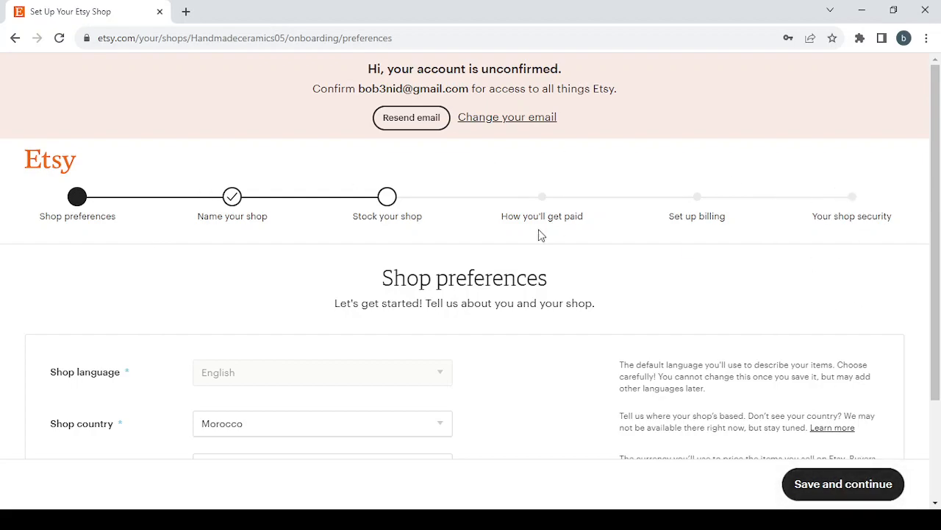
Step: Set the shop currency to United States Dollar and save the shop preferences
{"action": "scroll", "coordinate": [172, 236], "scroll_direction": "down", "scroll_amount": 2}
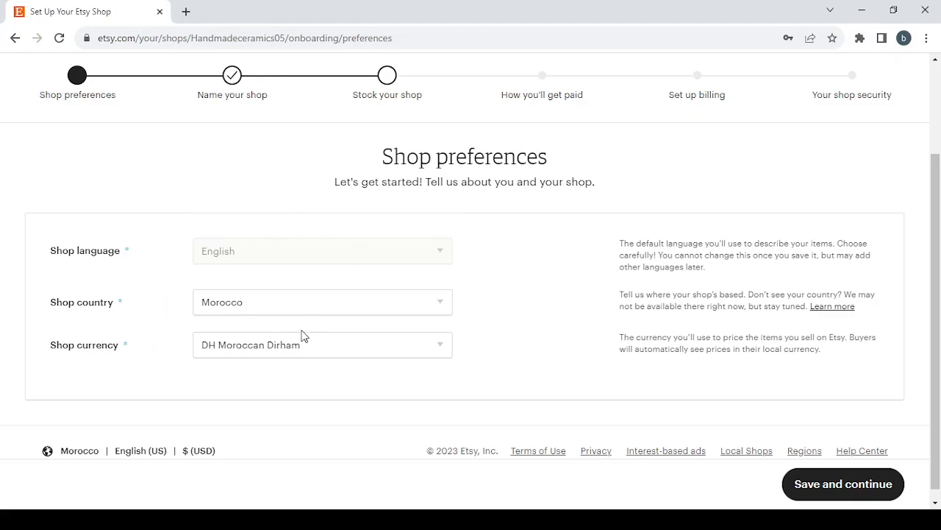
{"action": "mouse_move", "coordinate": [317, 242]}
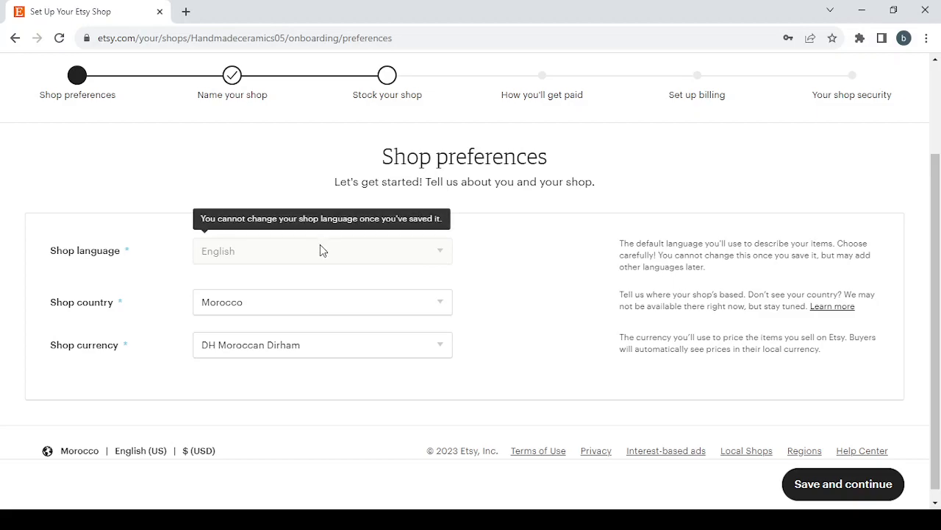
{"action": "left_click", "coordinate": [329, 352]}
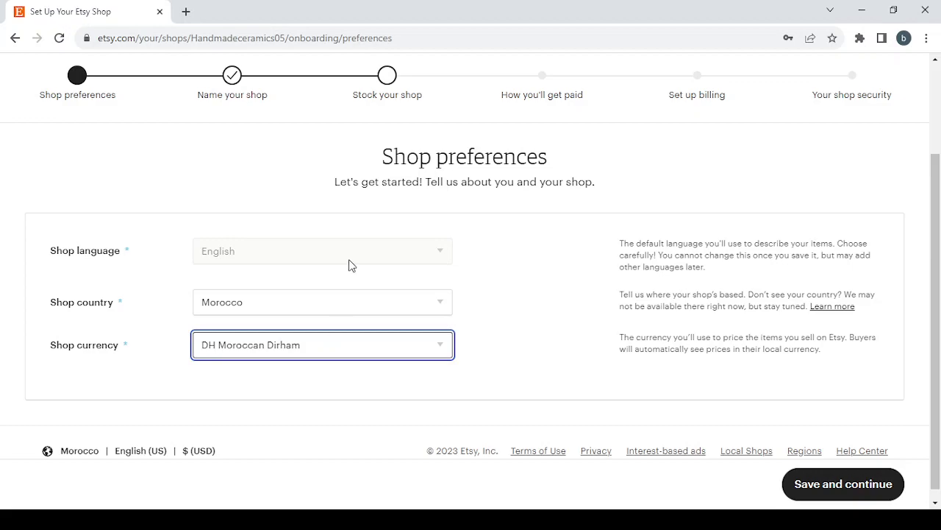
{"action": "left_click", "coordinate": [334, 107]}
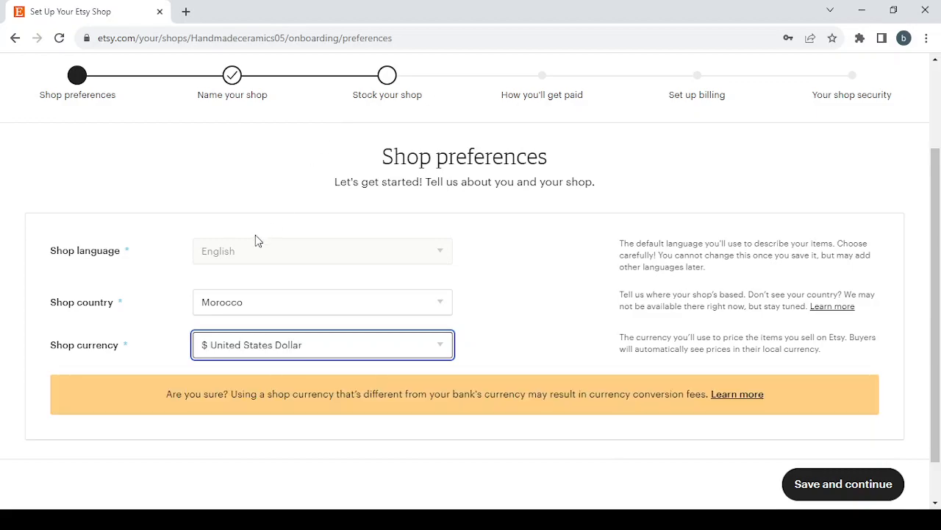
{"action": "left_click", "coordinate": [851, 490]}
Step: Replace the existing shop name with "Webinar and Workshop Recordings"
{"action": "left_click_drag", "start_coordinate": [391, 309], "coordinate": [211, 307]}
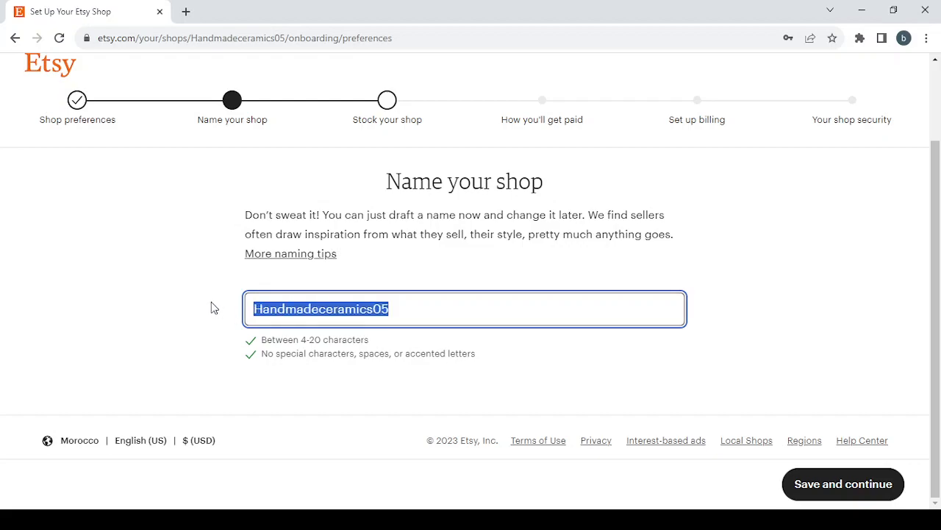
{"action": "key", "text": "BackSpace"}
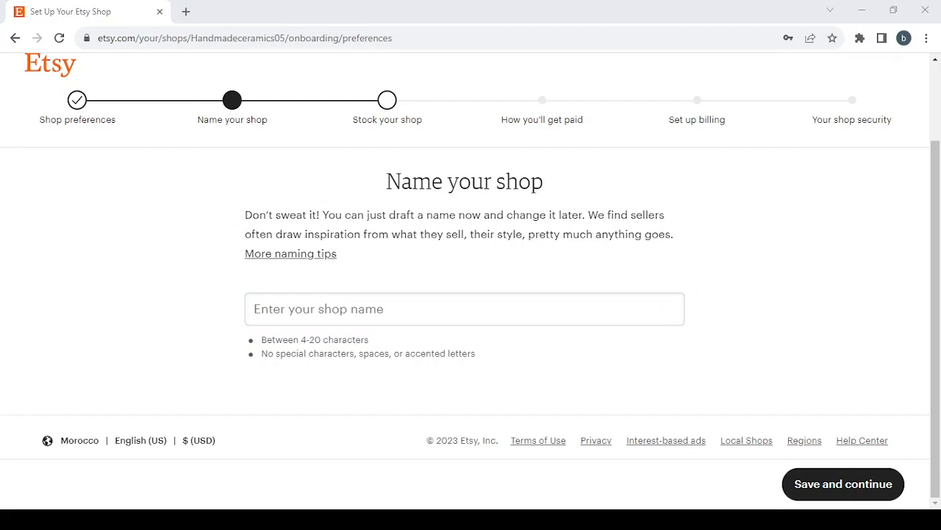
{"action": "left_click", "coordinate": [400, 300]}
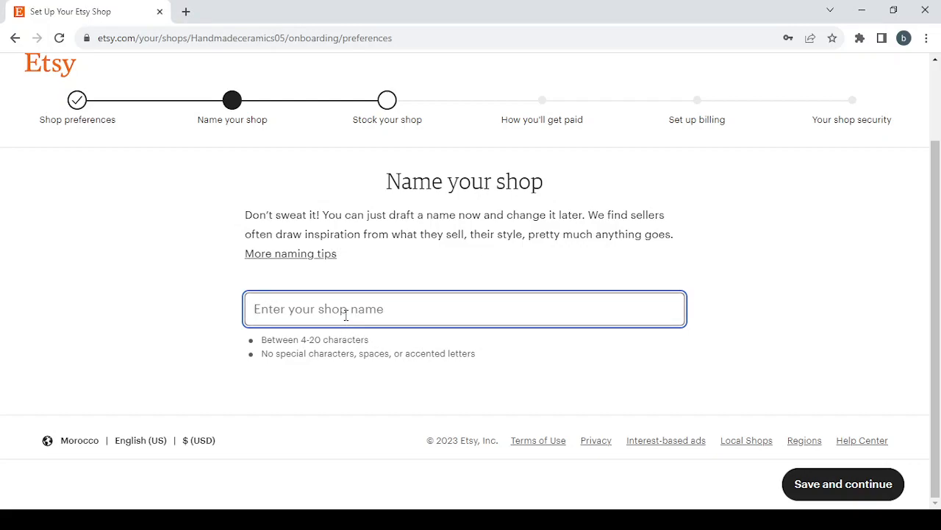
{"action": "type", "text": "Webinar and Workshop Recordings"}
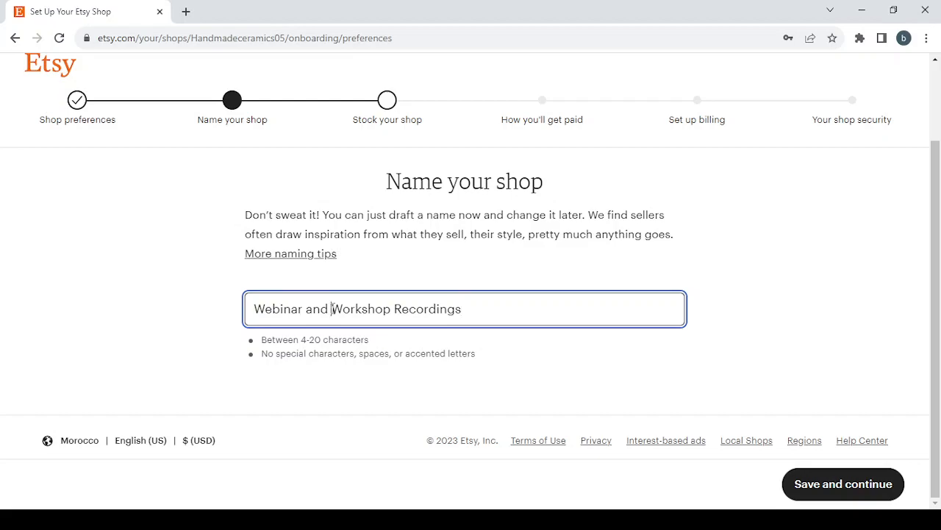
Step: Remove "and" and all spaces from the shop name so it reads WebinarWorkshopRecordings
{"action": "left_click_drag", "start_coordinate": [331, 309], "coordinate": [303, 308]}
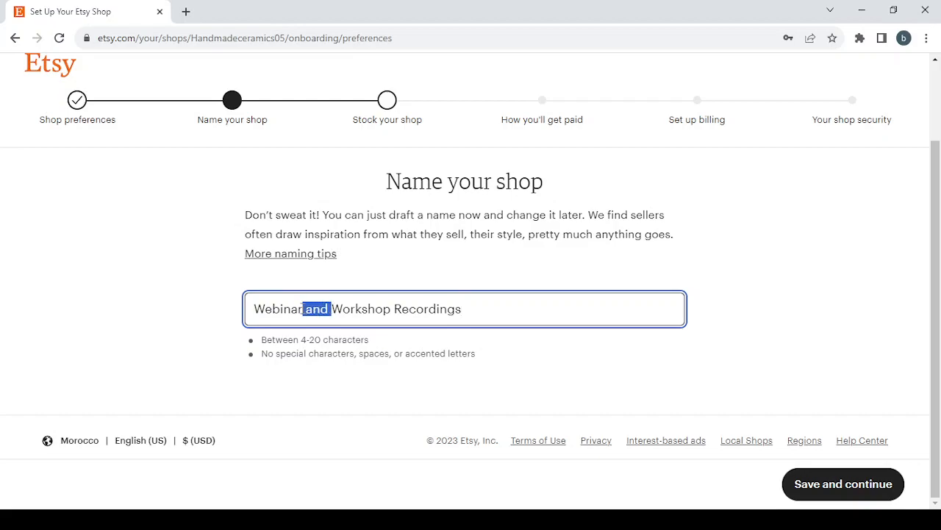
{"action": "key", "text": "BackSpace"}
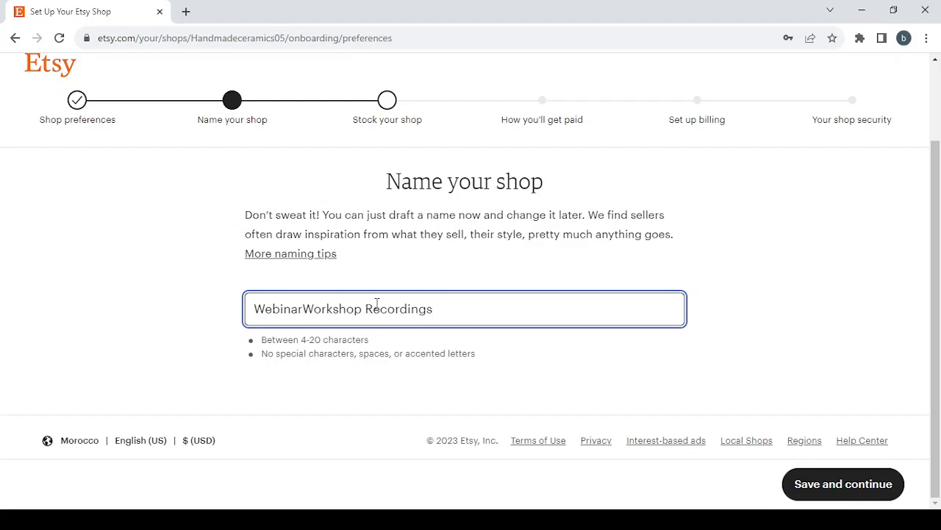
{"action": "key", "text": "BackSpace"}
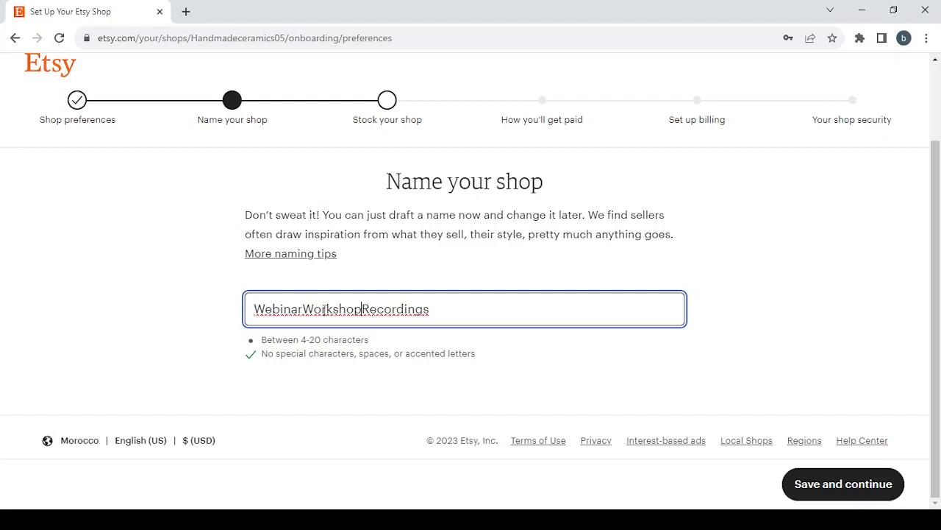
Step: Abbreviate the shop name to WebinarWrkshpRcrdings by deleting both o's from Workshop and the first e and o from Recordings
{"action": "left_click", "coordinate": [323, 309]}
{"action": "key", "text": "BackSpace"}
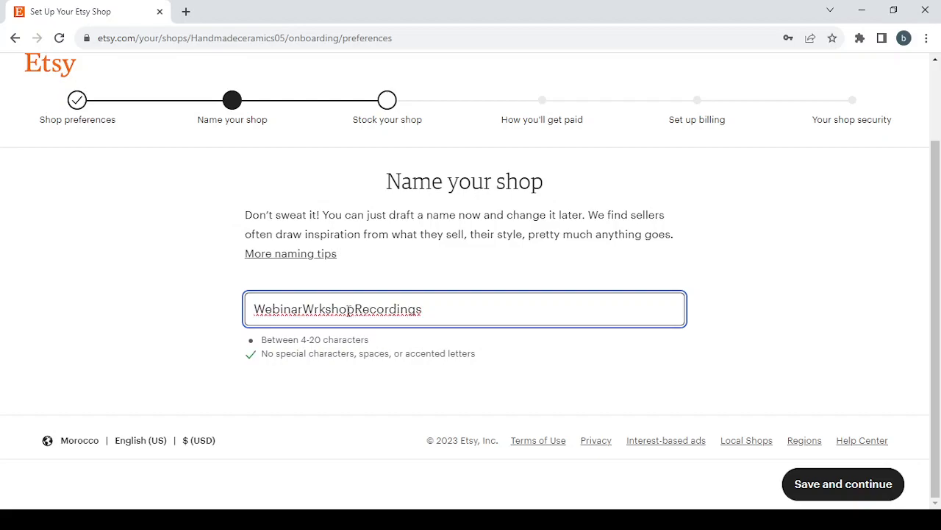
{"action": "left_click", "coordinate": [350, 309]}
{"action": "key", "text": "BackSpace"}
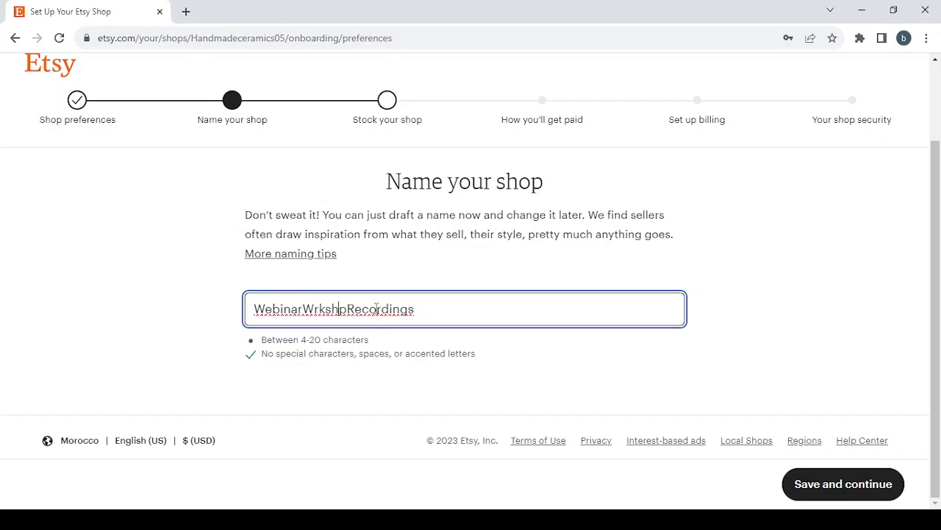
{"action": "left_click", "coordinate": [376, 309]}
{"action": "key", "text": "BackSpace"}
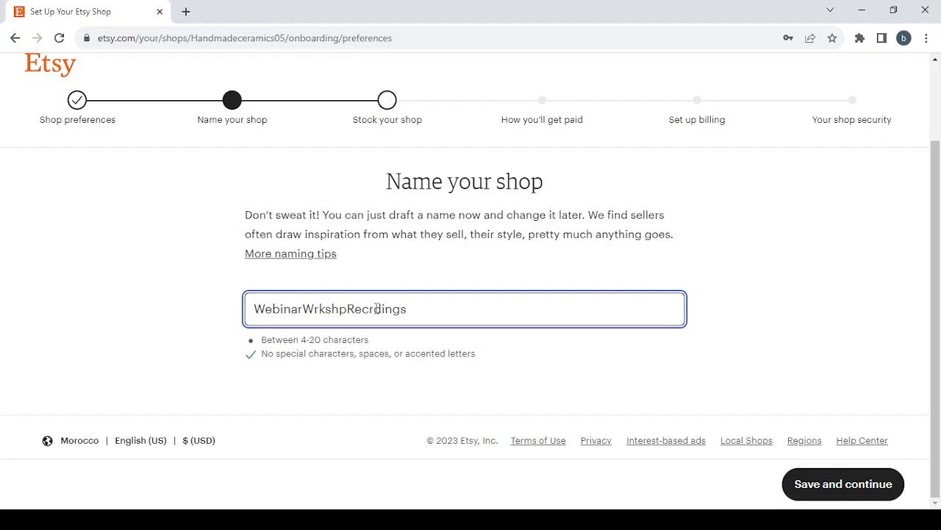
{"action": "left_click", "coordinate": [364, 309]}
{"action": "key", "text": "BackSpace"}
Step: Shorten the shop name to WebinarWrkshpRcrding and save it to continue to stocking the shop
{"action": "key", "text": "BackSpace"}
{"action": "key", "text": "BackSpace"}
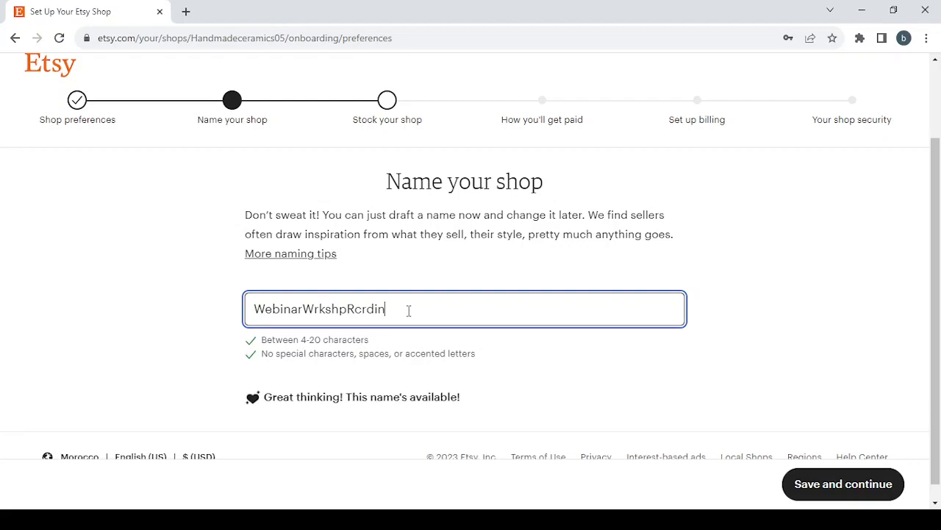
{"action": "type", "text": "gs"}
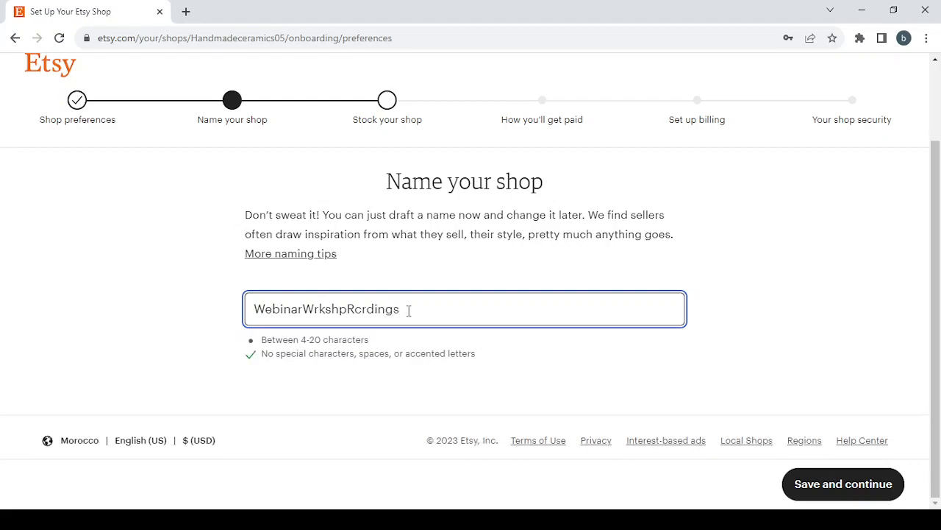
{"action": "key", "text": "BackSpace"}
{"action": "scroll", "coordinate": [516, 344], "scroll_direction": "down", "scroll_amount": 1}
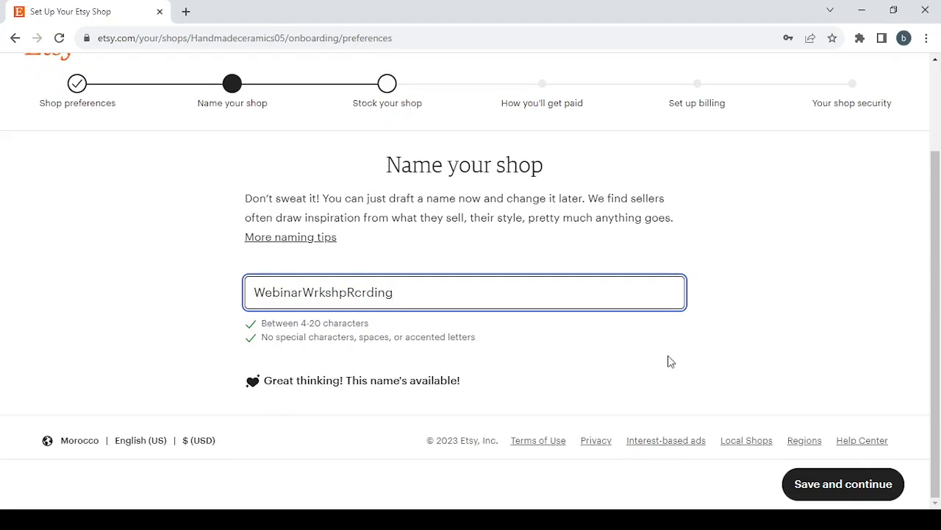
{"action": "left_click", "coordinate": [839, 485]}
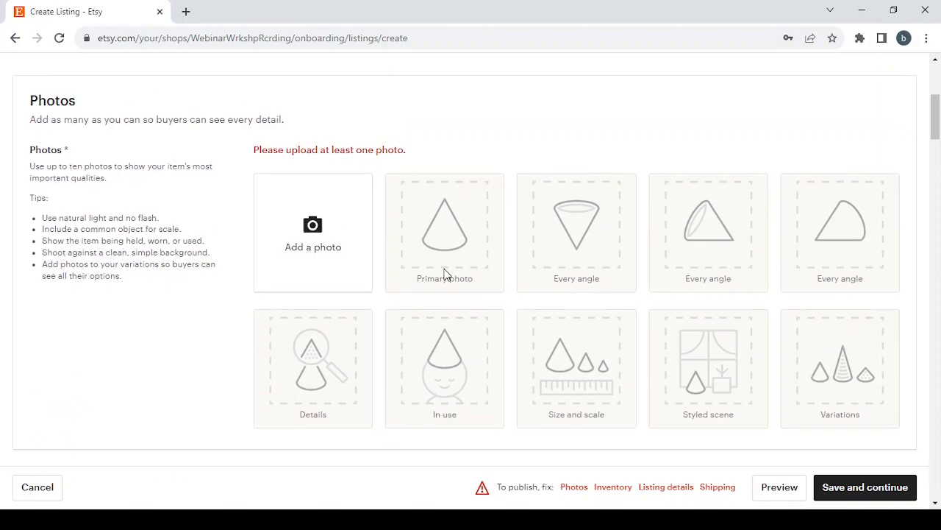
Step: Review the photo, video and listing details sections of the new listing form to see what each requires
{"action": "scroll", "coordinate": [147, 243], "scroll_direction": "down", "scroll_amount": 5}
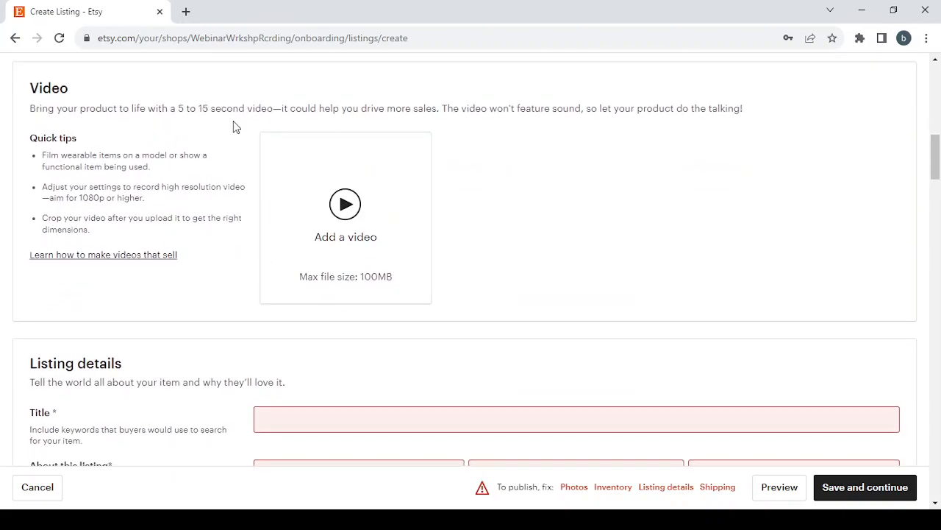
{"action": "scroll", "coordinate": [233, 127], "scroll_direction": "down", "scroll_amount": 4}
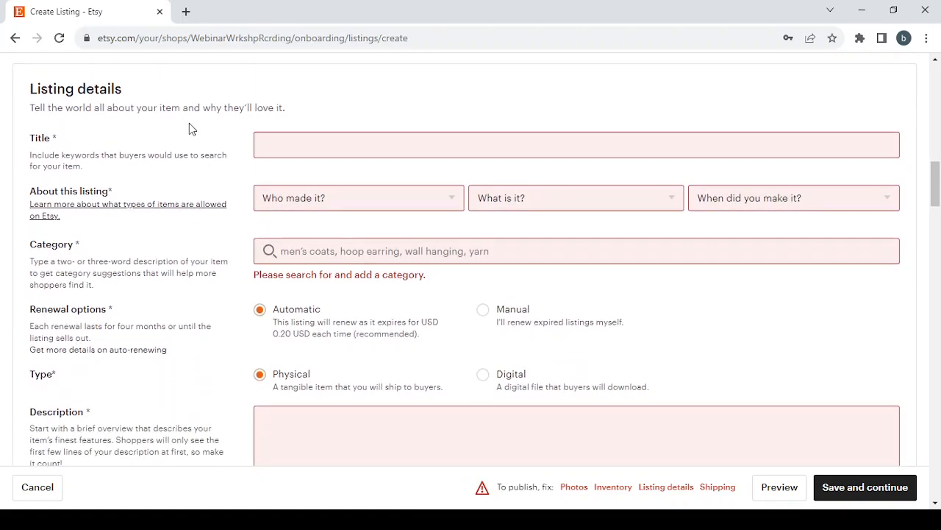
{"action": "scroll", "coordinate": [189, 123], "scroll_direction": "up", "scroll_amount": 12}
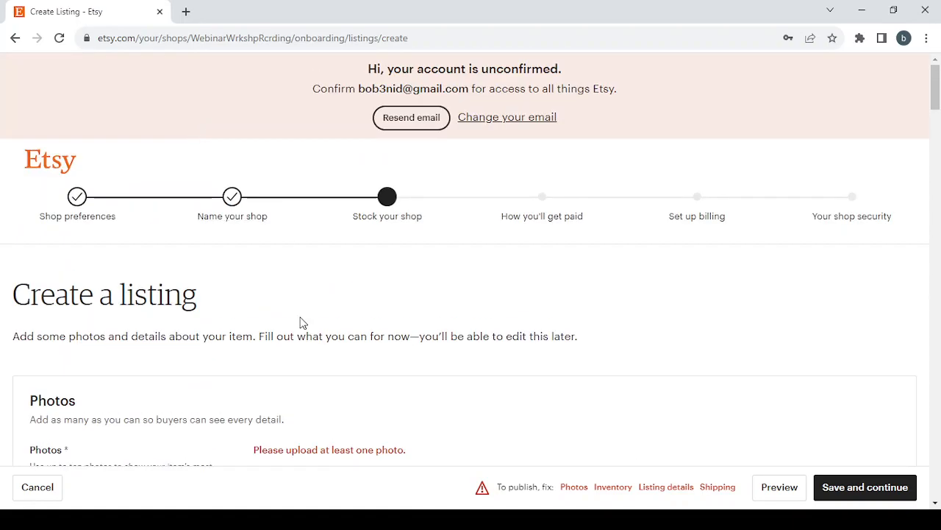
{"action": "scroll", "coordinate": [300, 322], "scroll_direction": "down", "scroll_amount": 5}
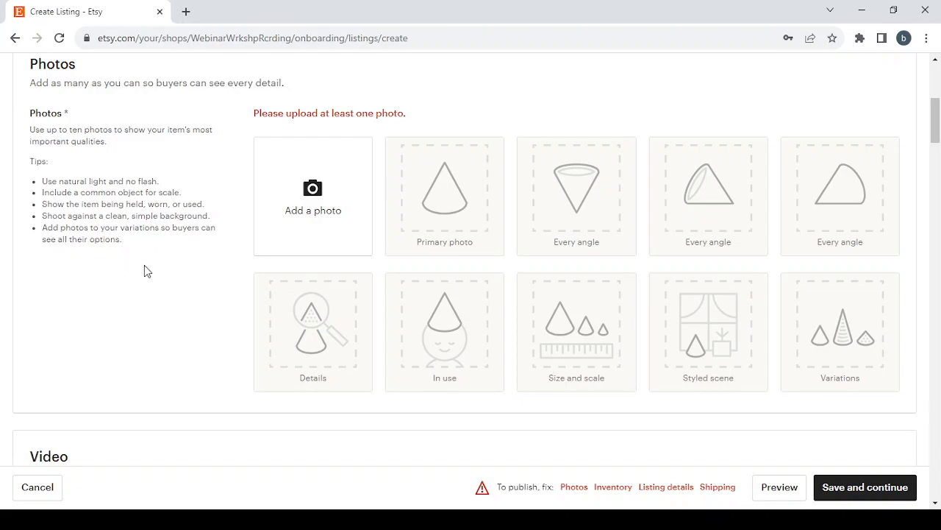
{"action": "scroll", "coordinate": [151, 270], "scroll_direction": "down", "scroll_amount": 5}
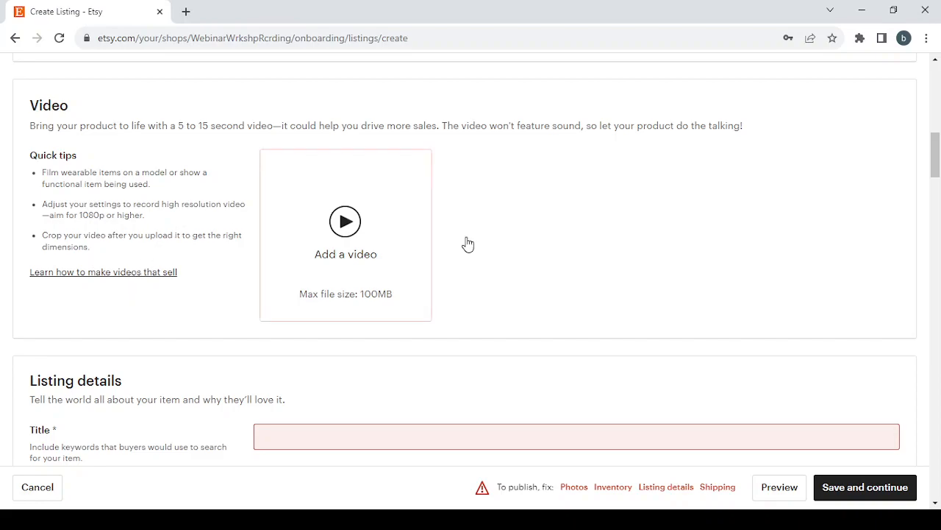
{"action": "scroll", "coordinate": [559, 257], "scroll_direction": "up", "scroll_amount": 2}
{"action": "scroll", "coordinate": [559, 257], "scroll_direction": "down", "scroll_amount": 4}
{"action": "scroll", "coordinate": [559, 257], "scroll_direction": "down", "scroll_amount": 3}
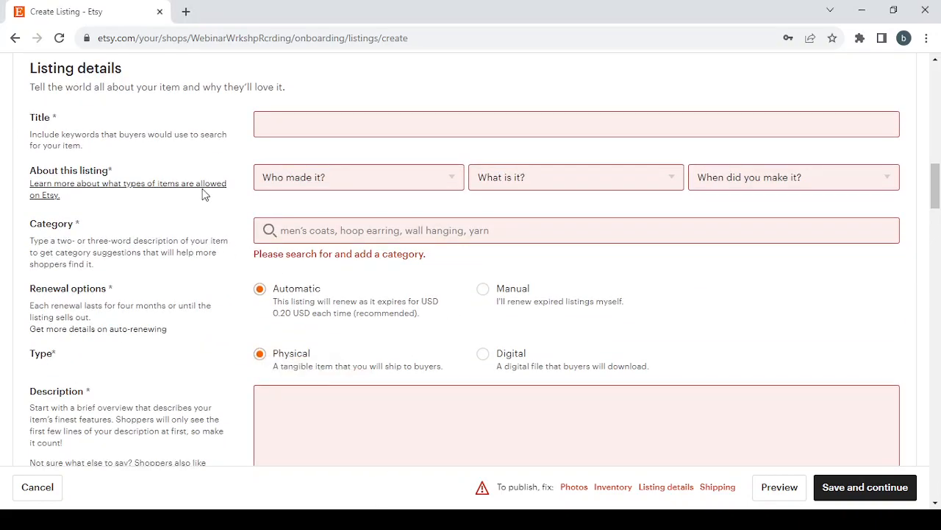
Step: Enter "Webinar and Workshop Recordings" as the listing title
{"action": "left_click", "coordinate": [300, 120]}
{"action": "left_click", "coordinate": [312, 122]}
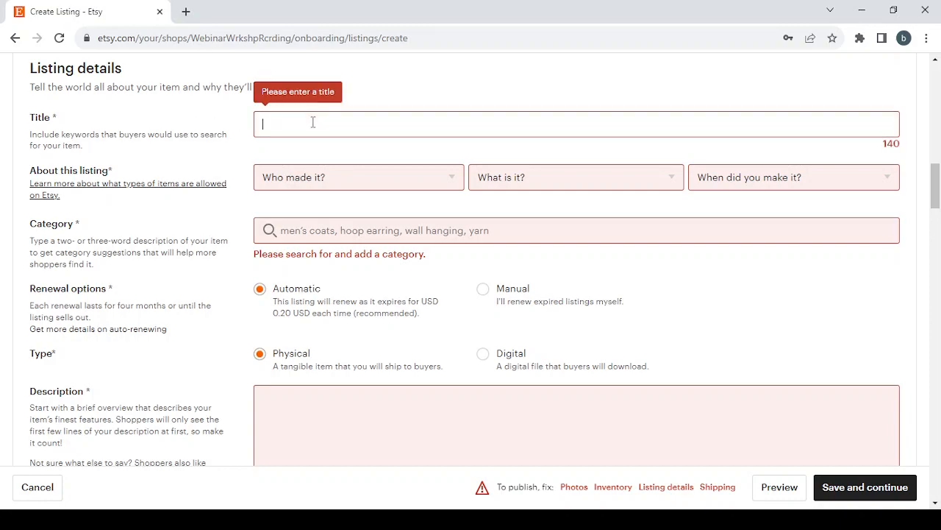
{"action": "scroll", "coordinate": [482, 188], "scroll_direction": "up", "scroll_amount": 2}
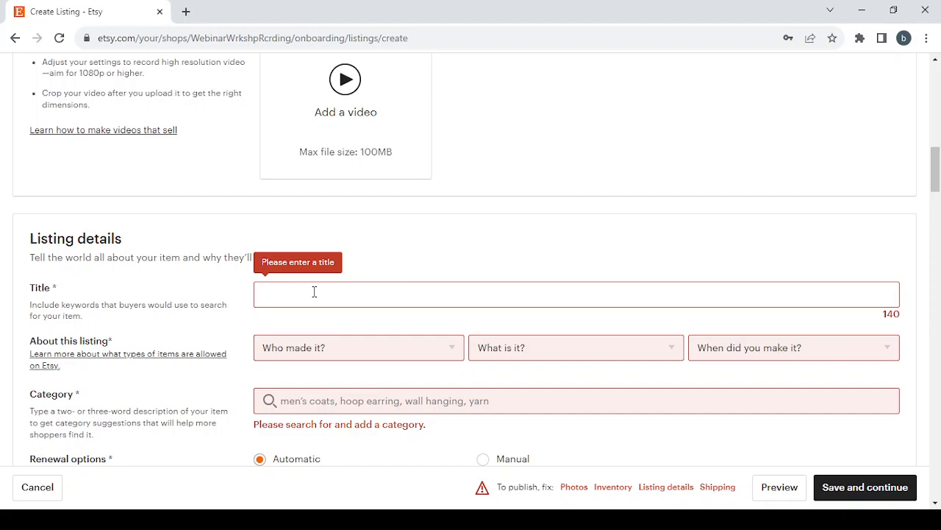
{"action": "key", "text": "alt+Tab"}
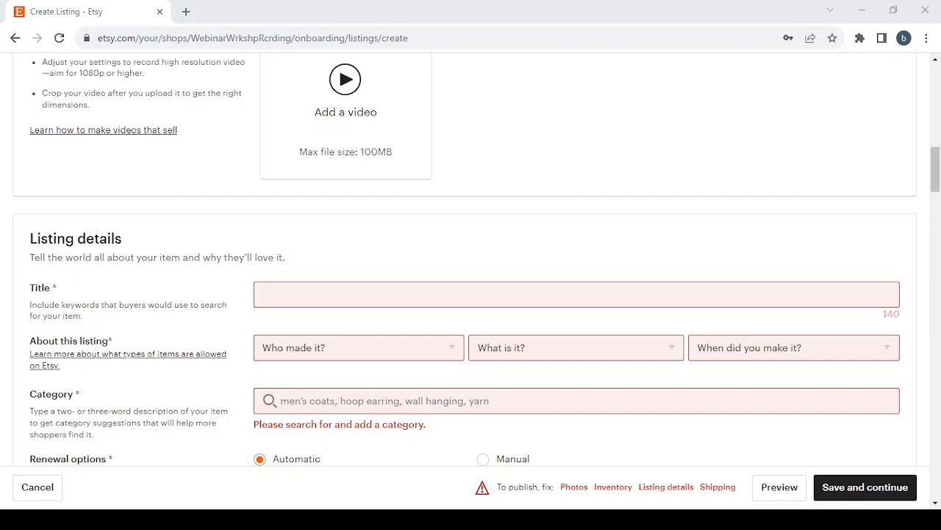
{"action": "key", "text": "alt+Tab"}
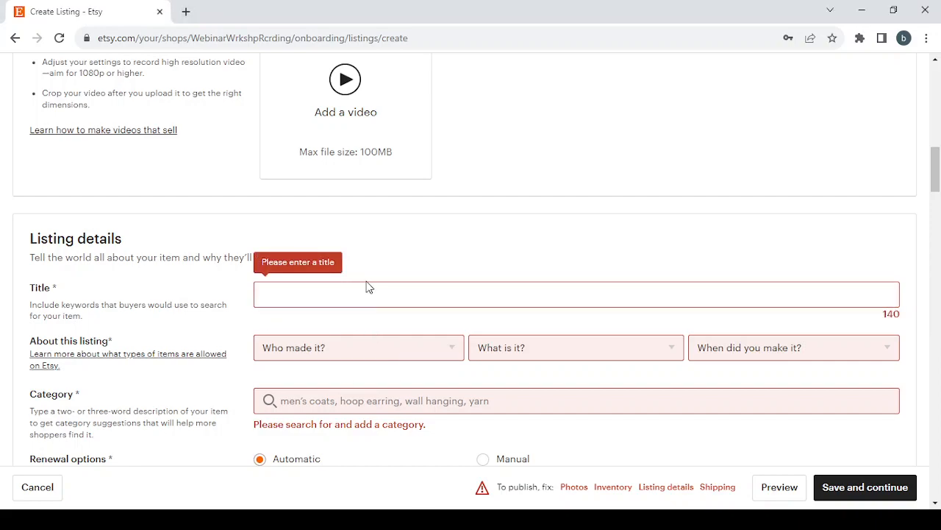
{"action": "type", "text": "Webinar and Workshop Recordings"}
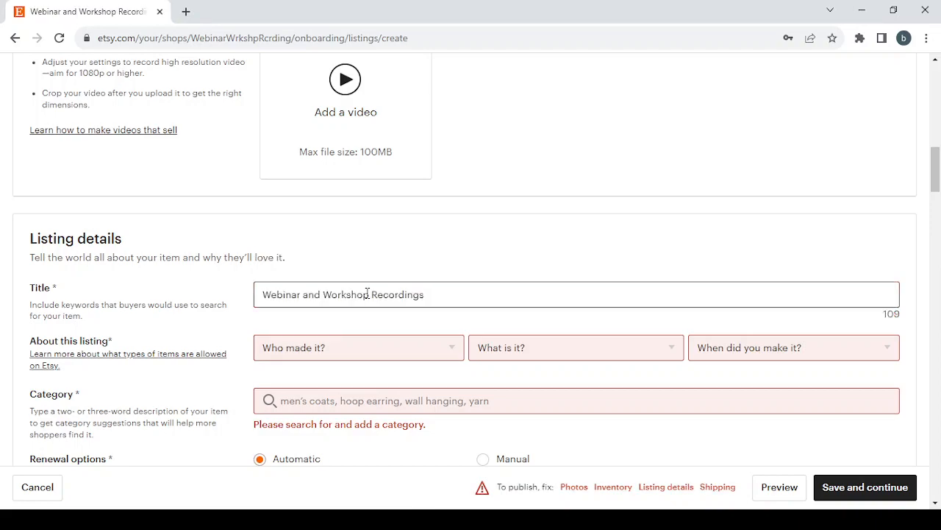
Step: Describe the listing as made by "I did", a finished product, made in 2020 - 2023
{"action": "scroll", "coordinate": [367, 293], "scroll_direction": "down", "scroll_amount": 1}
{"action": "left_click", "coordinate": [384, 259]}
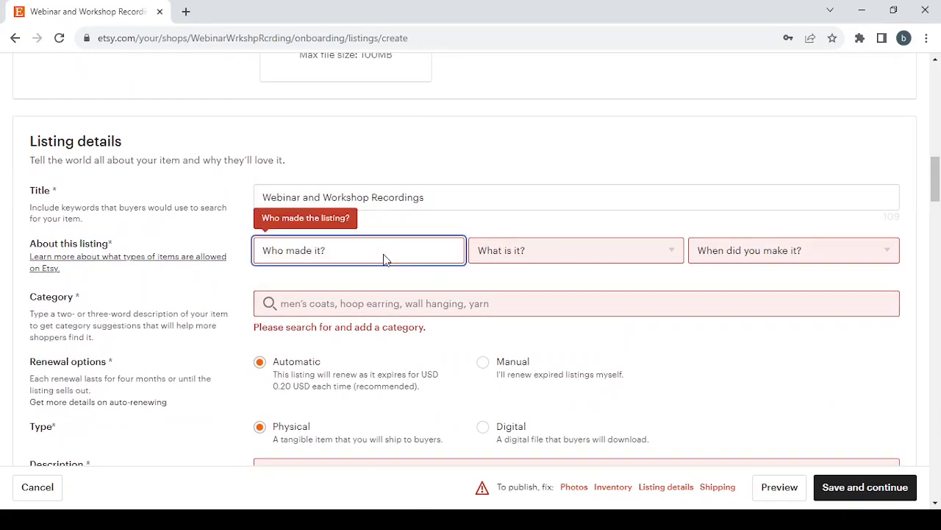
{"action": "left_click", "coordinate": [382, 296]}
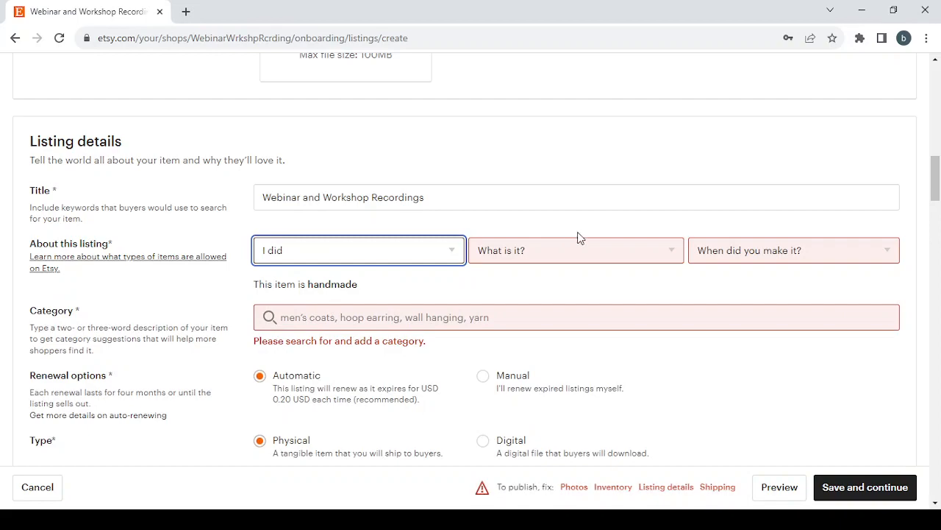
{"action": "left_click", "coordinate": [593, 256]}
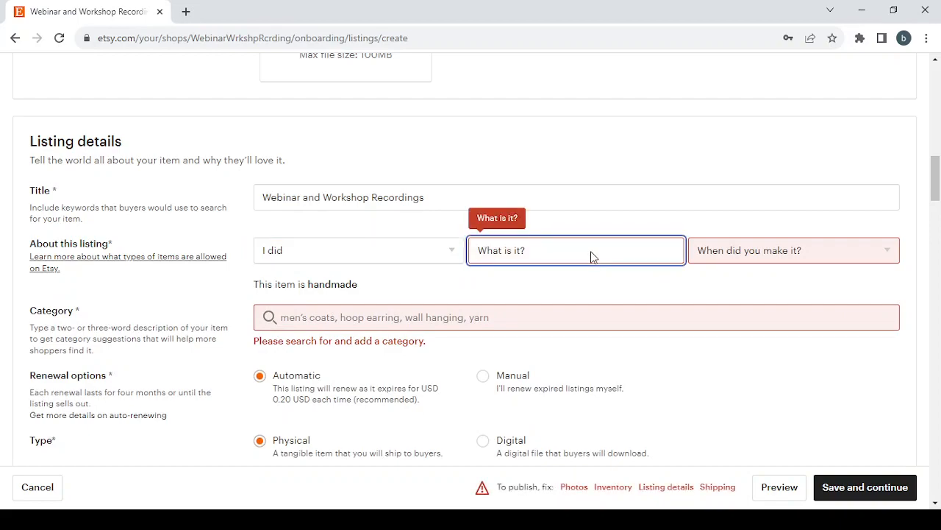
{"action": "left_click", "coordinate": [587, 296]}
{"action": "left_click", "coordinate": [743, 252]}
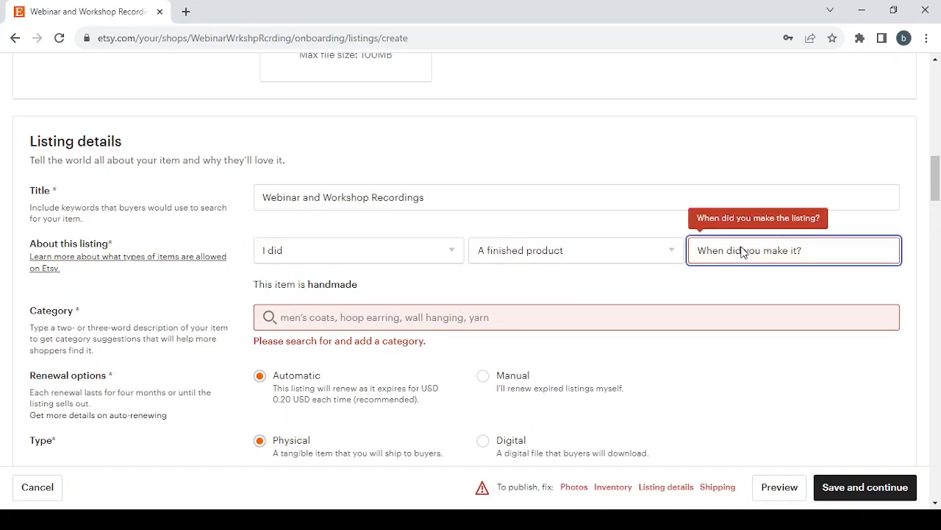
{"action": "left_click", "coordinate": [735, 324]}
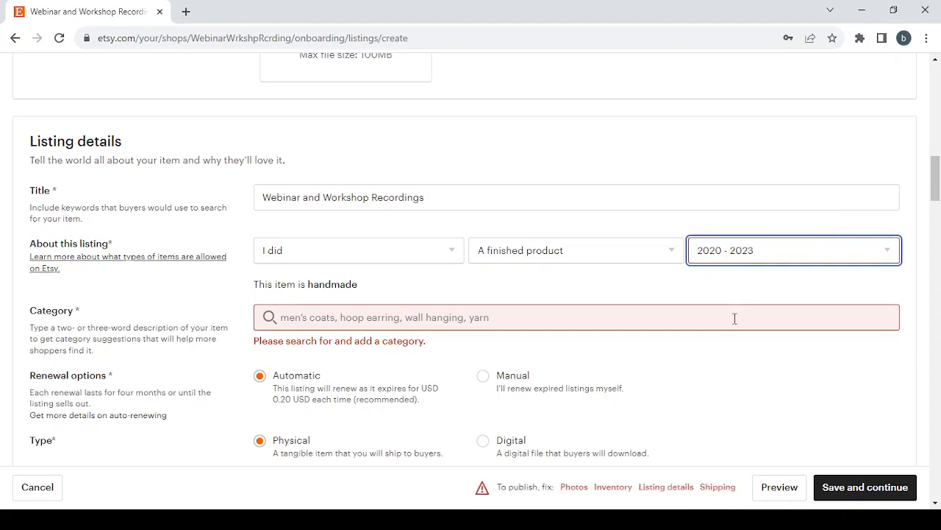
Step: Search the listing categories for "Webinar and Workshop Recordings" and choose the Templates category under Design & Templates
{"action": "scroll", "coordinate": [346, 272], "scroll_direction": "down", "scroll_amount": 1}
{"action": "scroll", "coordinate": [343, 271], "scroll_direction": "down", "scroll_amount": 2}
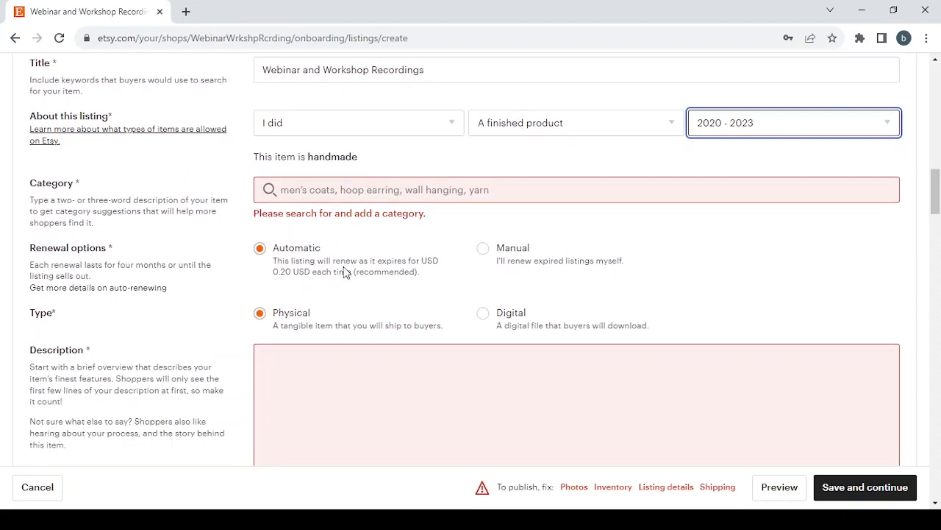
{"action": "left_click", "coordinate": [328, 184]}
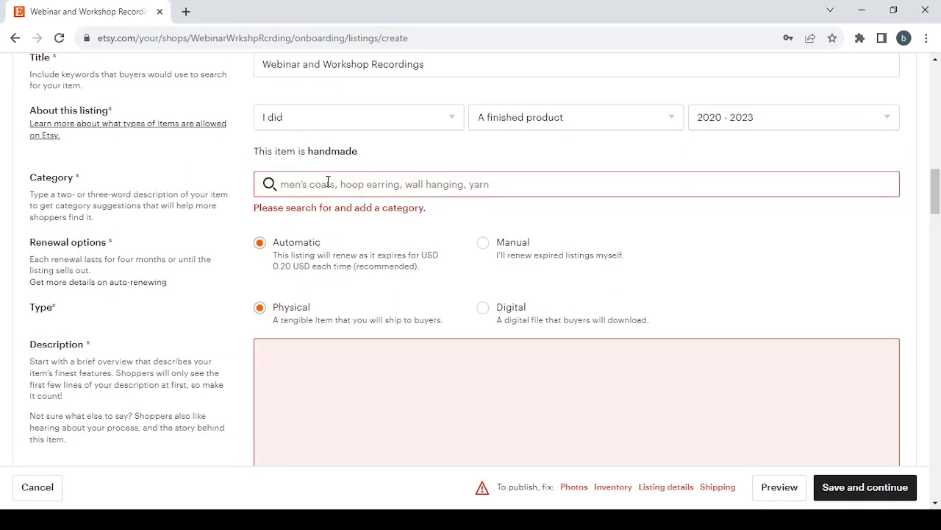
{"action": "type", "text": "Webinar and Workshop Recordings"}
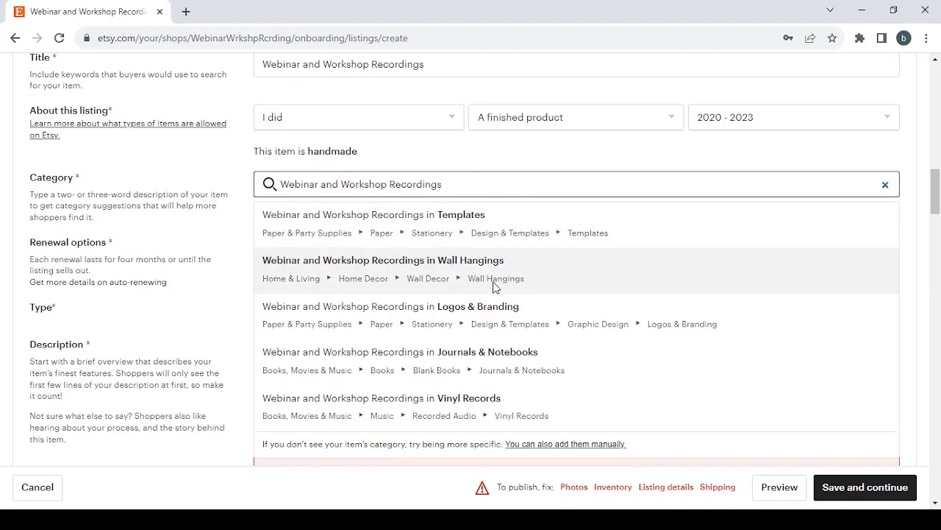
{"action": "scroll", "coordinate": [578, 311], "scroll_direction": "down", "scroll_amount": 2}
{"action": "scroll", "coordinate": [578, 311], "scroll_direction": "up", "scroll_amount": 2}
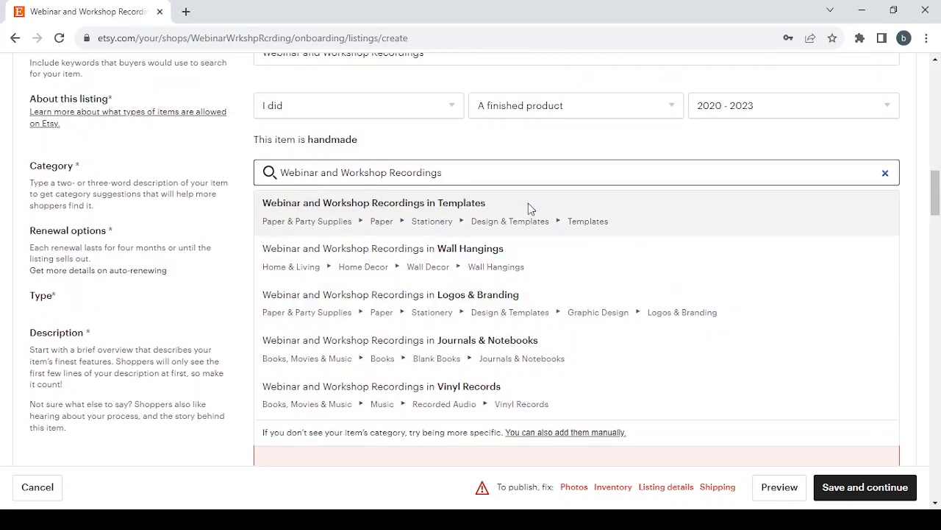
{"action": "left_click", "coordinate": [386, 209]}
Step: Examine the optional color, occasion and holiday attributes, along with the renewal and type options
{"action": "scroll", "coordinate": [181, 265], "scroll_direction": "down", "scroll_amount": 2}
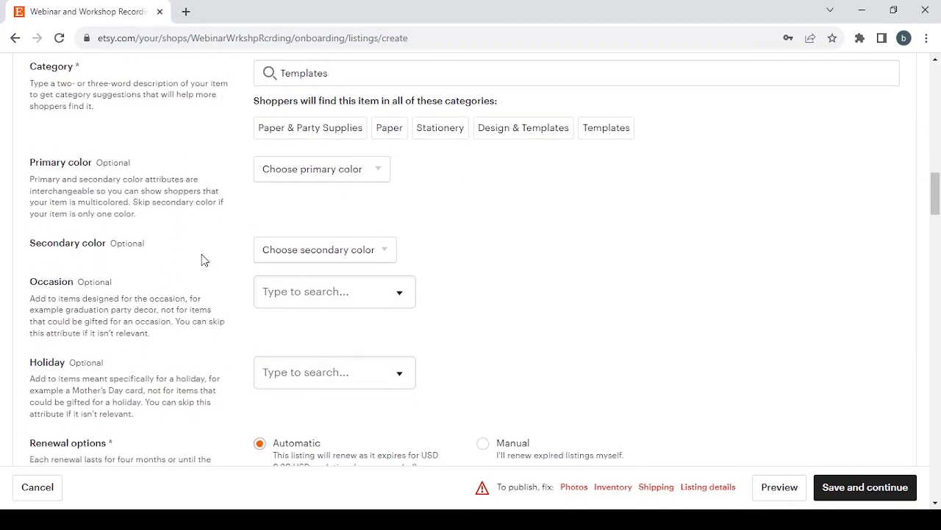
{"action": "scroll", "coordinate": [203, 258], "scroll_direction": "down", "scroll_amount": 2}
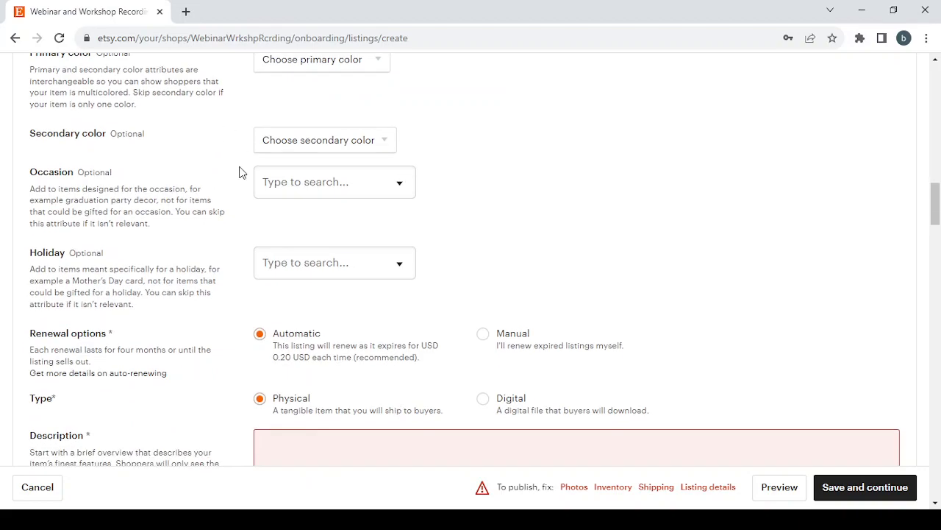
{"action": "scroll", "coordinate": [223, 242], "scroll_direction": "up", "scroll_amount": 2}
{"action": "scroll", "coordinate": [204, 225], "scroll_direction": "down", "scroll_amount": 2}
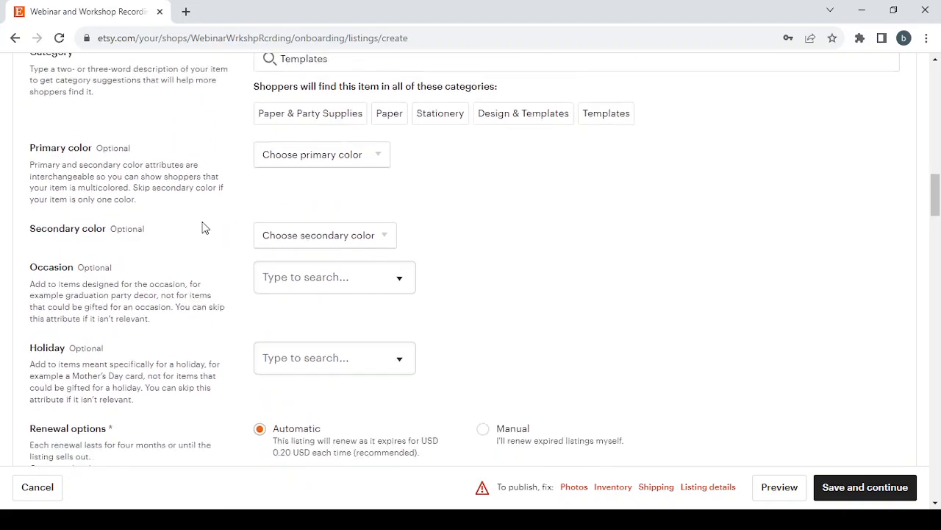
{"action": "scroll", "coordinate": [204, 226], "scroll_direction": "up", "scroll_amount": 3}
{"action": "scroll", "coordinate": [204, 228], "scroll_direction": "down", "scroll_amount": 3}
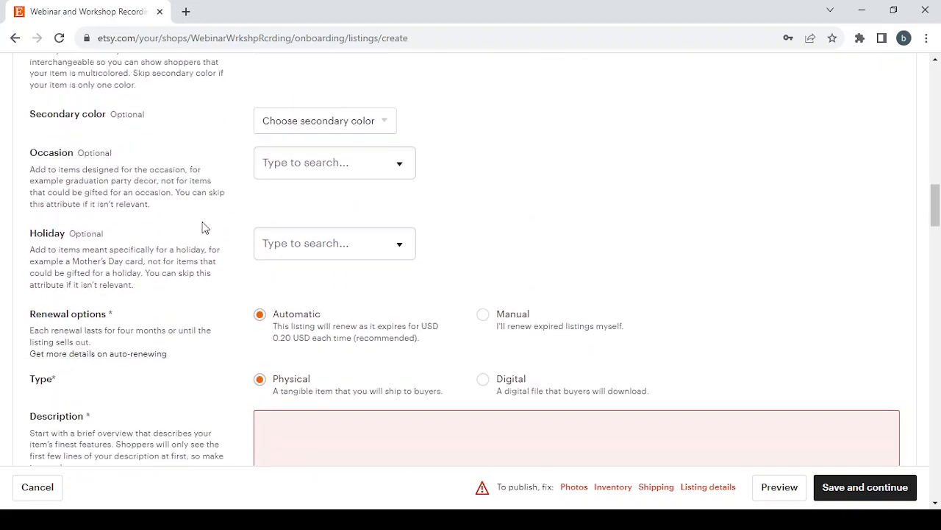
{"action": "scroll", "coordinate": [204, 227], "scroll_direction": "up", "scroll_amount": 2}
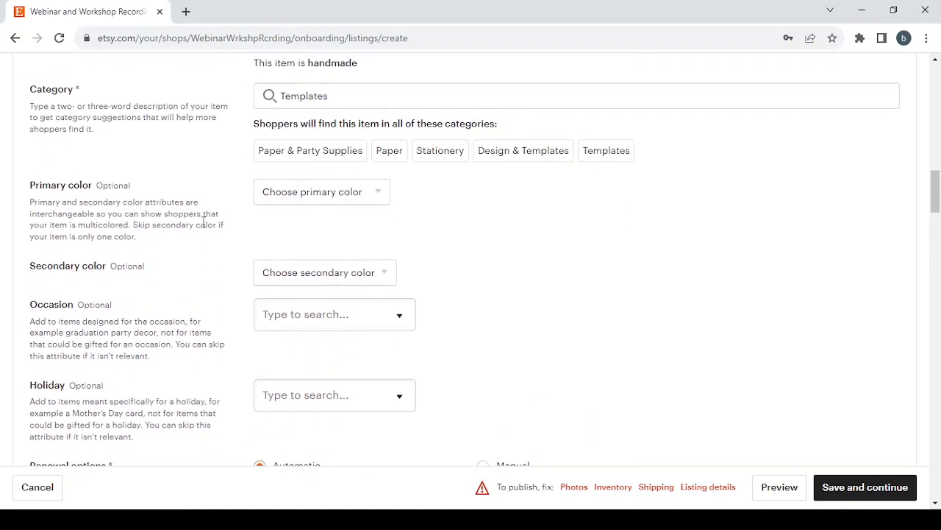
Step: Review the description, section, tags and materials fields, along with the price, domestic and global pricing, quantity and SKU settings
{"action": "scroll", "coordinate": [204, 222], "scroll_direction": "down", "scroll_amount": 5}
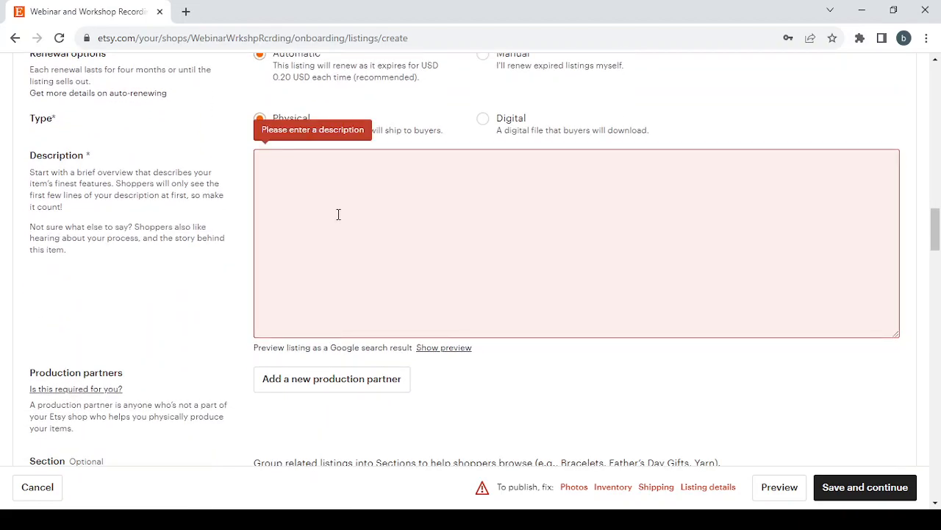
{"action": "left_click", "coordinate": [339, 213]}
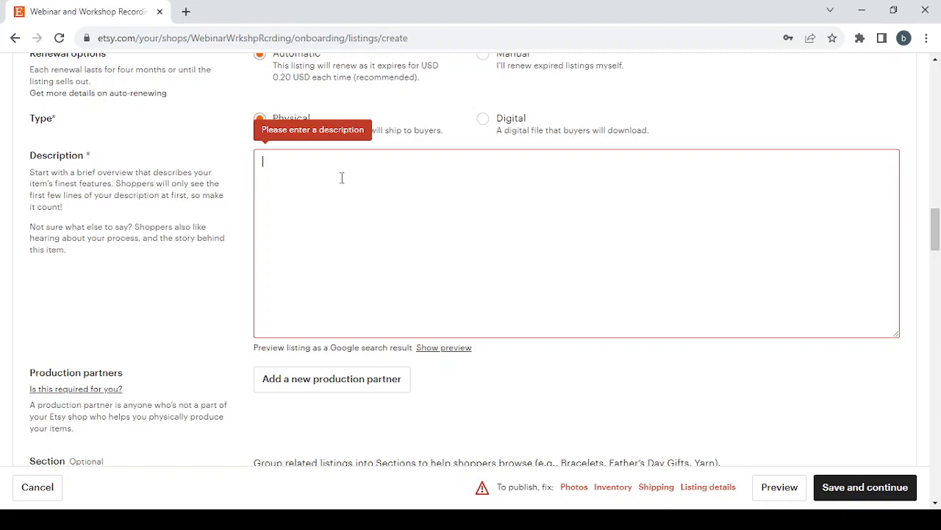
{"action": "scroll", "coordinate": [341, 178], "scroll_direction": "up", "scroll_amount": 2}
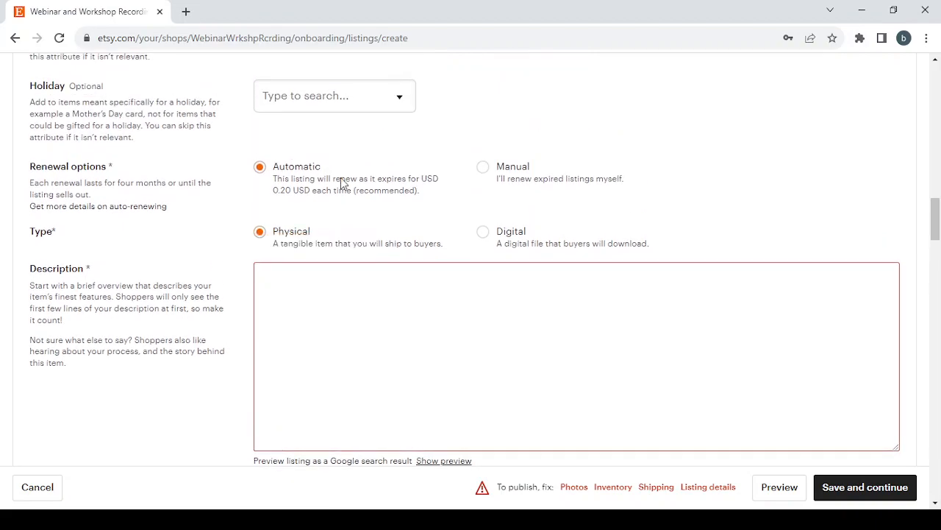
{"action": "scroll", "coordinate": [341, 183], "scroll_direction": "down", "scroll_amount": 1}
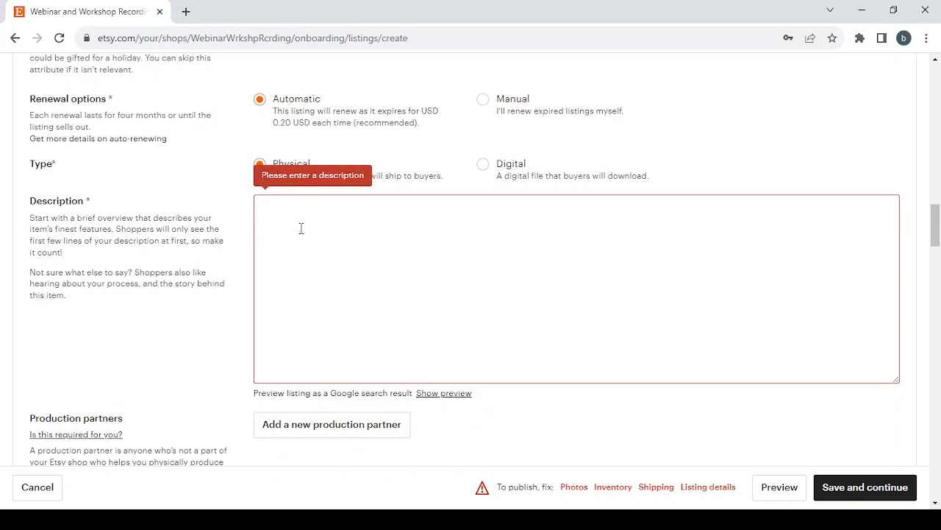
{"action": "scroll", "coordinate": [301, 228], "scroll_direction": "down", "scroll_amount": 1}
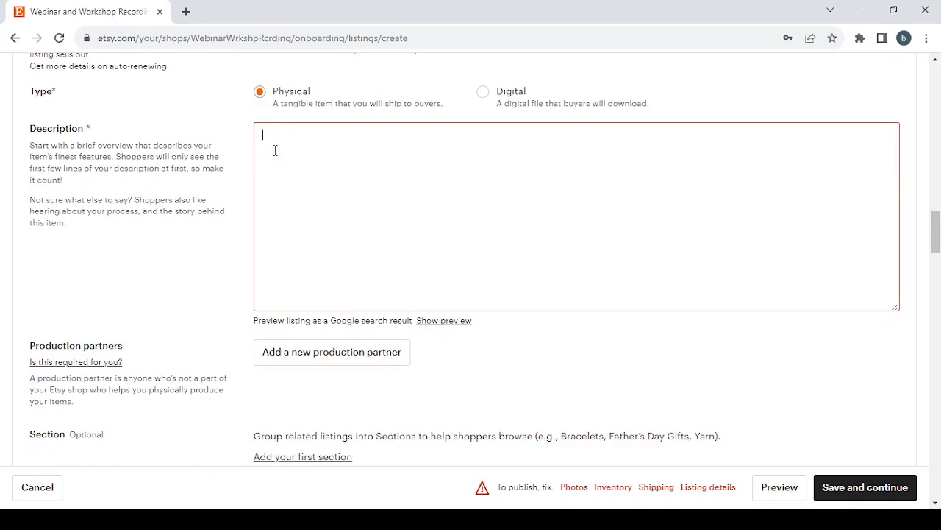
{"action": "scroll", "coordinate": [346, 193], "scroll_direction": "down", "scroll_amount": 5}
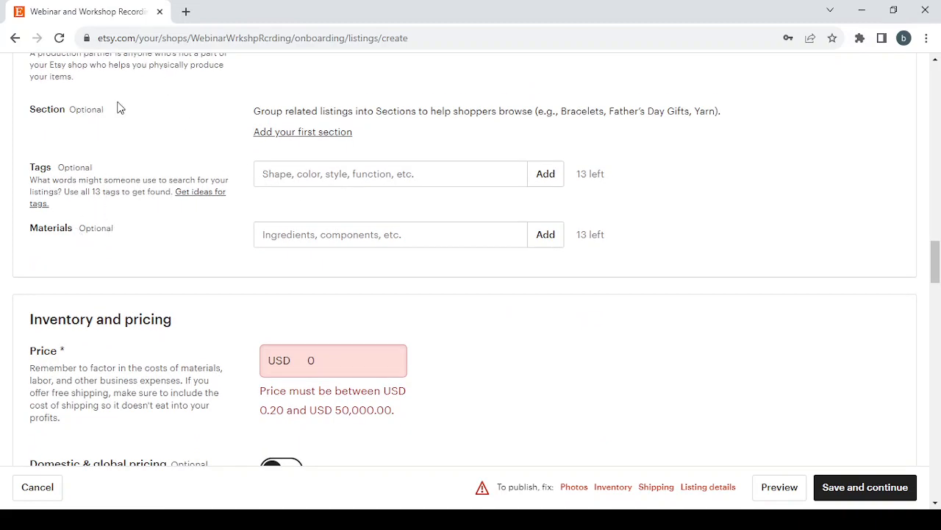
{"action": "scroll", "coordinate": [216, 104], "scroll_direction": "down", "scroll_amount": 3}
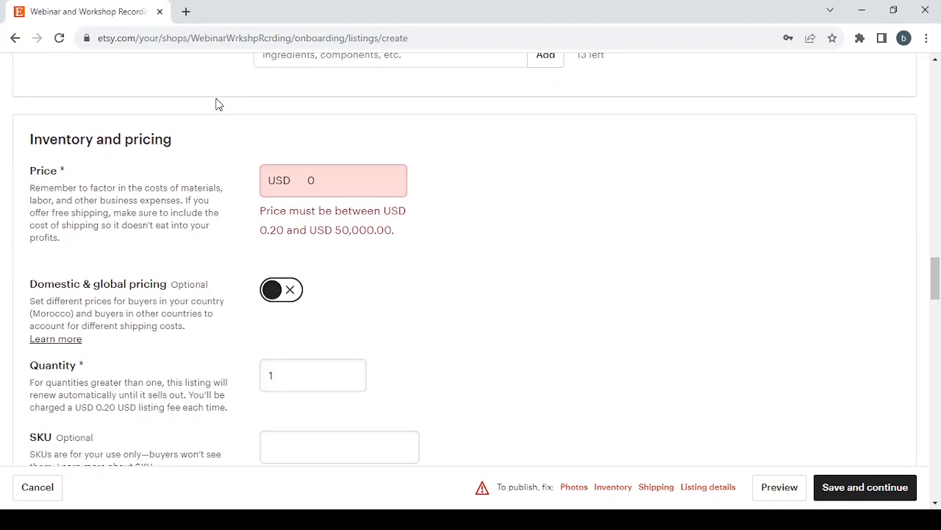
{"action": "double_click", "coordinate": [314, 180]}
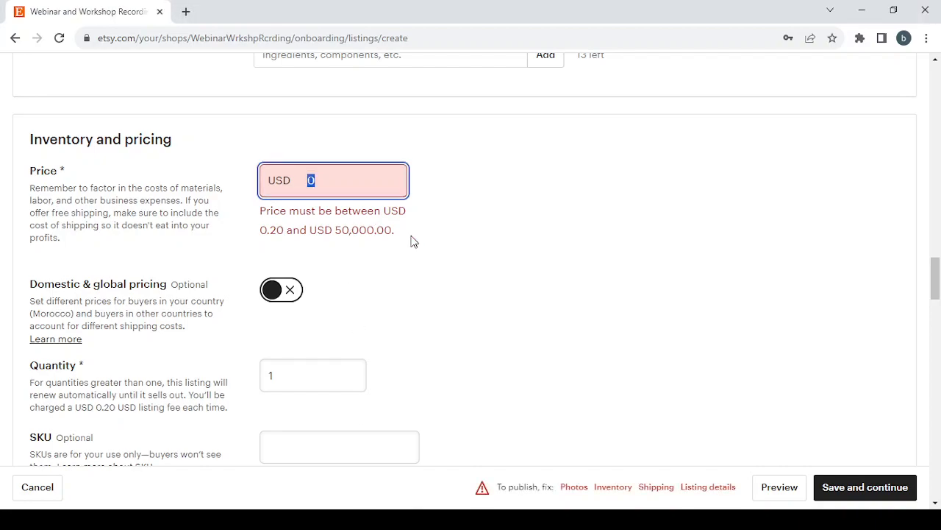
{"action": "scroll", "coordinate": [413, 241], "scroll_direction": "down", "scroll_amount": 2}
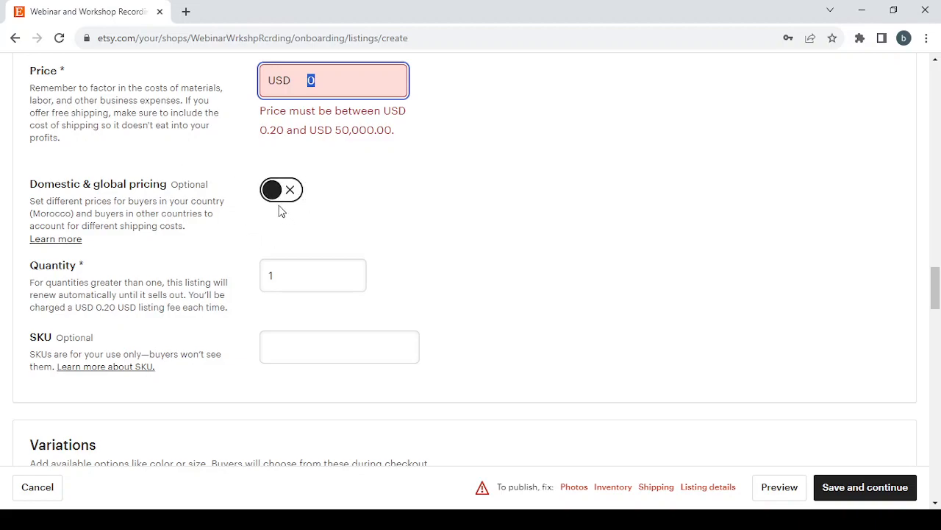
{"action": "scroll", "coordinate": [414, 248], "scroll_direction": "down", "scroll_amount": 1}
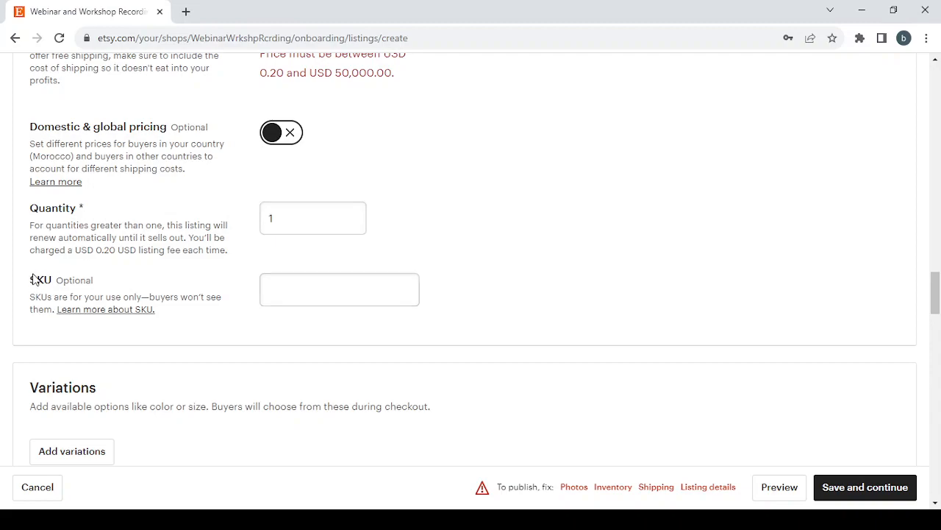
Step: Review the listing's variations and personalization sections, along with the shipping country of origin, origin postal code and processing time fields
{"action": "scroll", "coordinate": [221, 250], "scroll_direction": "down", "scroll_amount": 1}
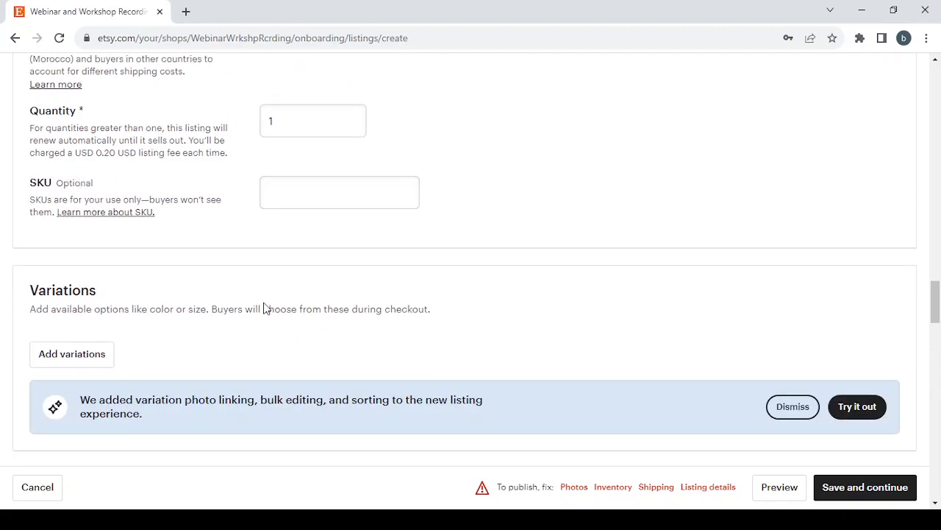
{"action": "scroll", "coordinate": [265, 304], "scroll_direction": "down", "scroll_amount": 1}
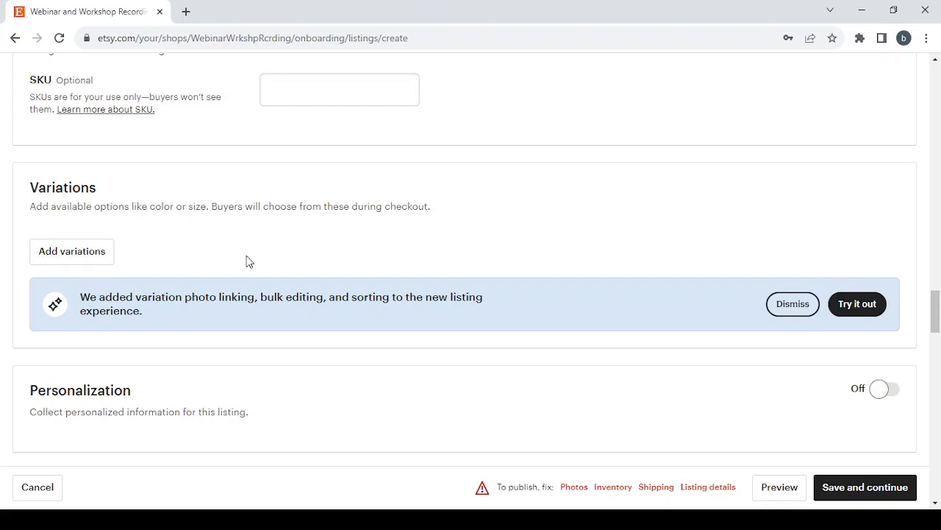
{"action": "scroll", "coordinate": [248, 261], "scroll_direction": "down", "scroll_amount": 2}
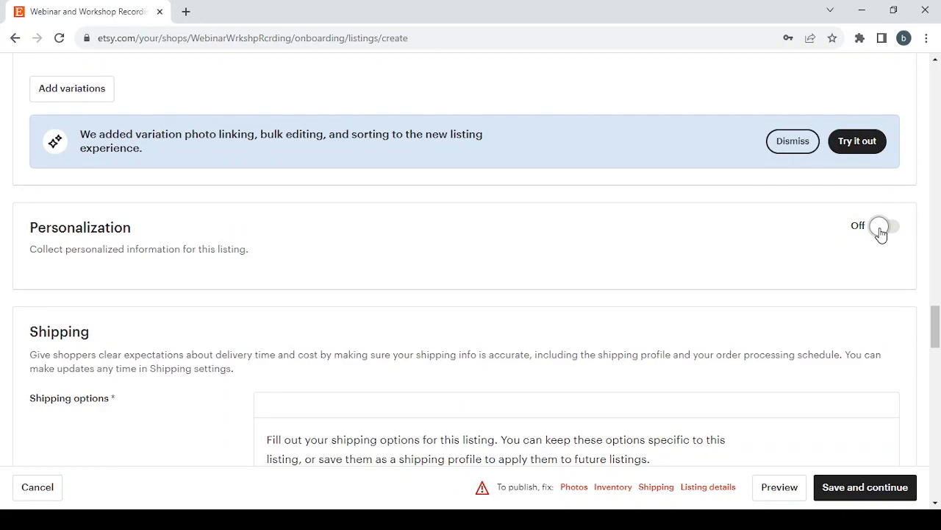
{"action": "scroll", "coordinate": [311, 253], "scroll_direction": "down", "scroll_amount": 2}
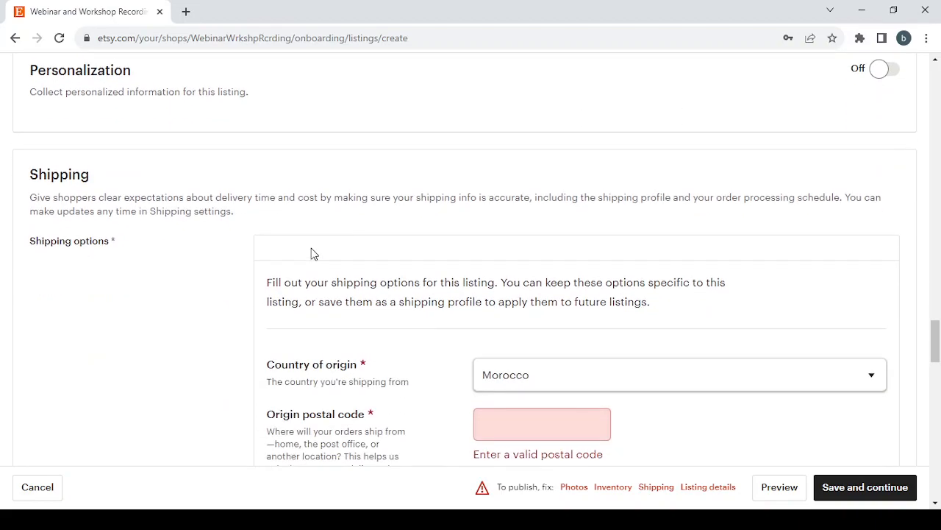
{"action": "scroll", "coordinate": [311, 253], "scroll_direction": "down", "scroll_amount": 1}
{"action": "scroll", "coordinate": [311, 253], "scroll_direction": "down", "scroll_amount": 1}
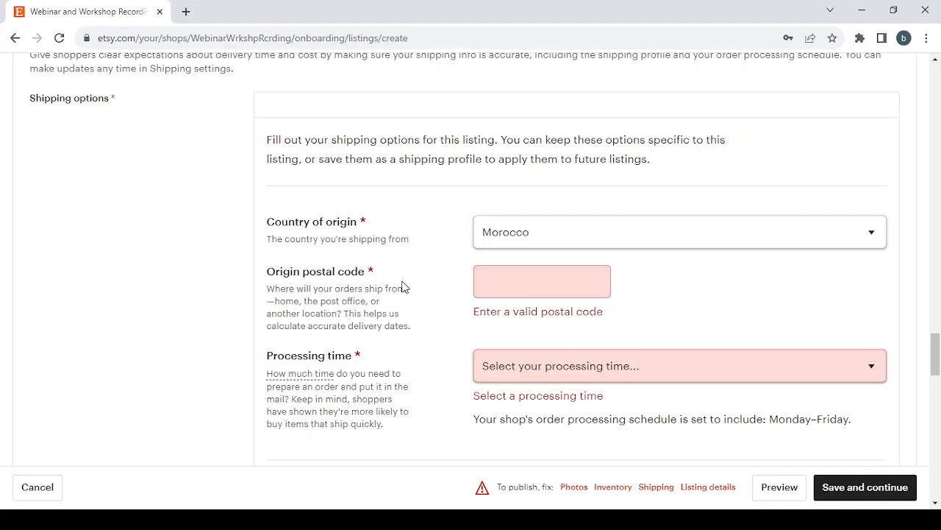
{"action": "scroll", "coordinate": [402, 287], "scroll_direction": "down", "scroll_amount": 1}
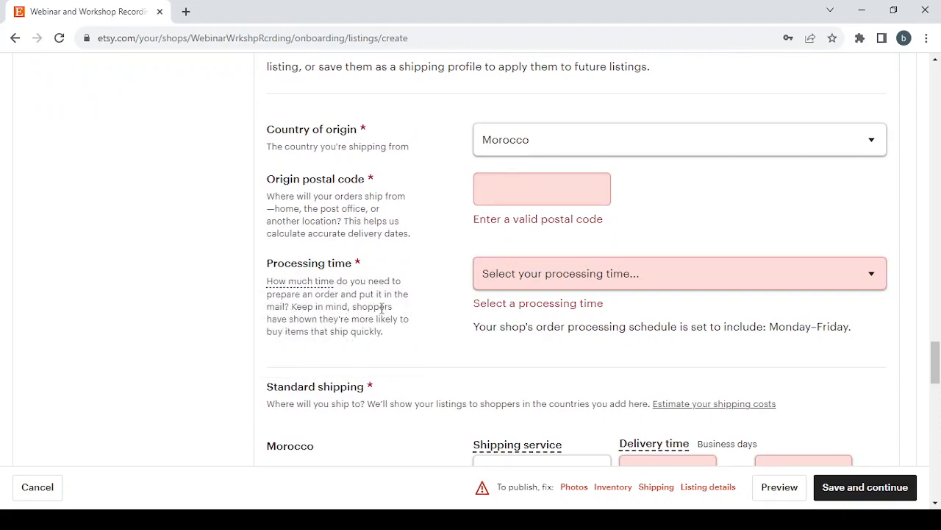
{"action": "scroll", "coordinate": [380, 307], "scroll_direction": "down", "scroll_amount": 1}
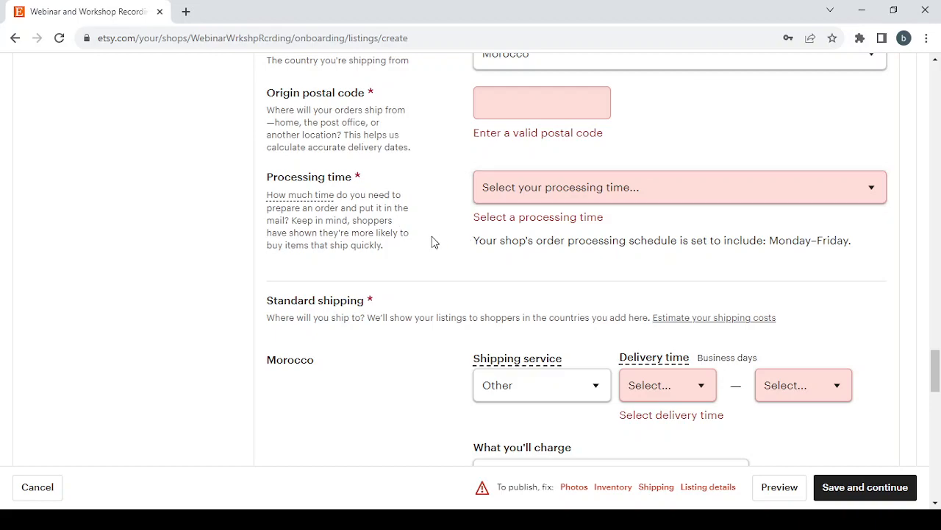
Step: Examine the standard shipping options per location, shipping upgrades, customs information, and the returns and exchanges policy choices
{"action": "scroll", "coordinate": [434, 242], "scroll_direction": "down", "scroll_amount": 3}
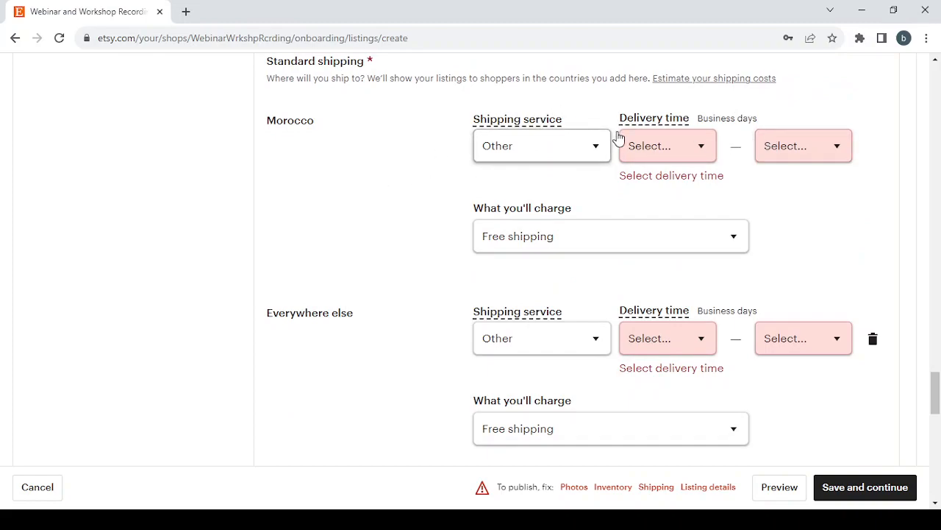
{"action": "scroll", "coordinate": [418, 221], "scroll_direction": "down", "scroll_amount": 1}
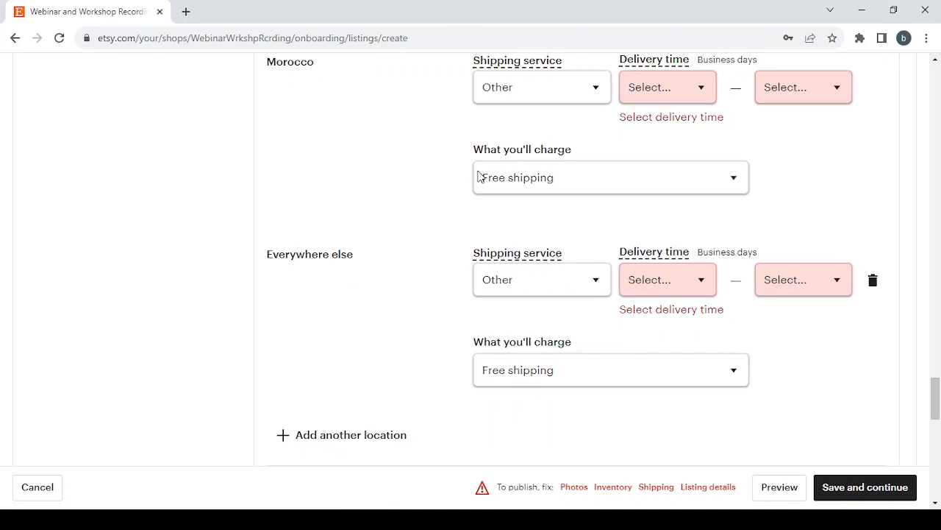
{"action": "scroll", "coordinate": [330, 284], "scroll_direction": "down", "scroll_amount": 2}
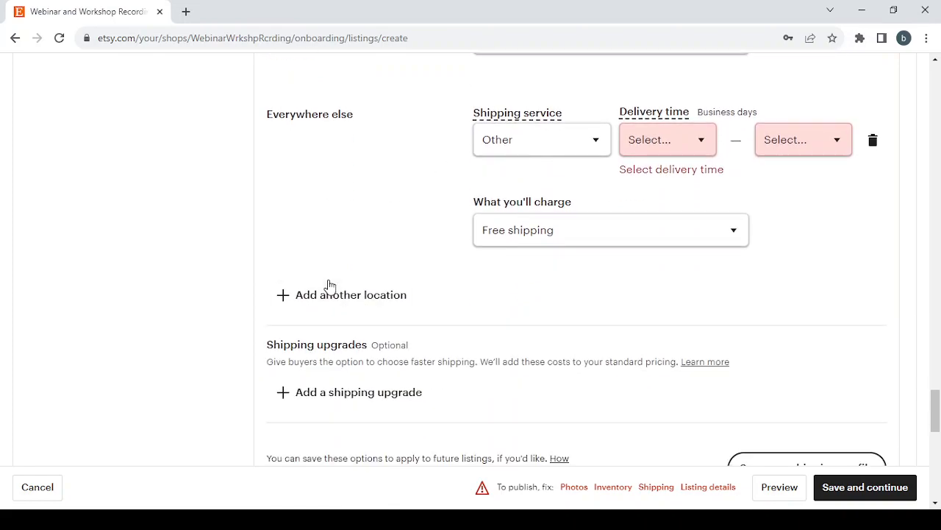
{"action": "scroll", "coordinate": [330, 284], "scroll_direction": "down", "scroll_amount": 2}
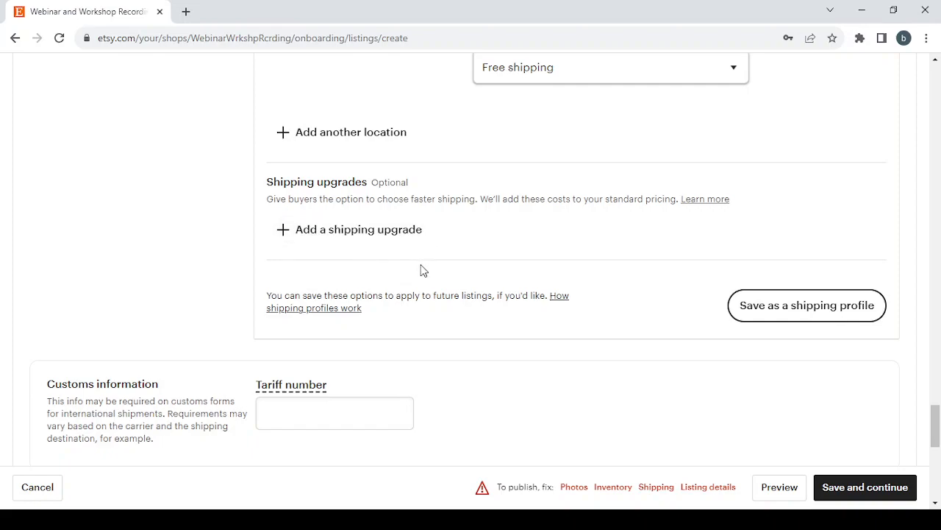
{"action": "scroll", "coordinate": [421, 269], "scroll_direction": "down", "scroll_amount": 3}
{"action": "scroll", "coordinate": [421, 270], "scroll_direction": "down", "scroll_amount": 3}
{"action": "scroll", "coordinate": [357, 272], "scroll_direction": "down", "scroll_amount": 2}
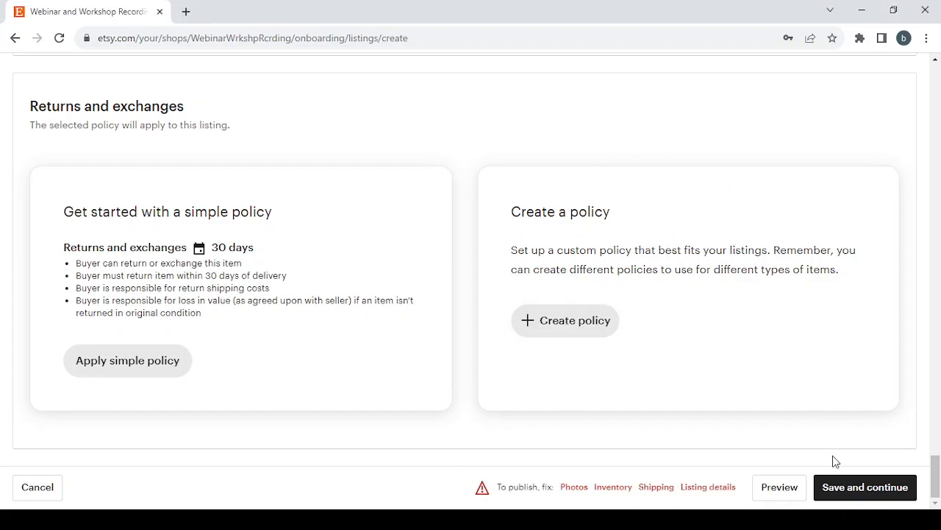
Step: Return to the start of the listing form and review the remaining shop setup stages and the photo section
{"action": "scroll", "coordinate": [717, 165], "scroll_direction": "up", "scroll_amount": 3}
{"action": "scroll", "coordinate": [717, 166], "scroll_direction": "up", "scroll_amount": 20}
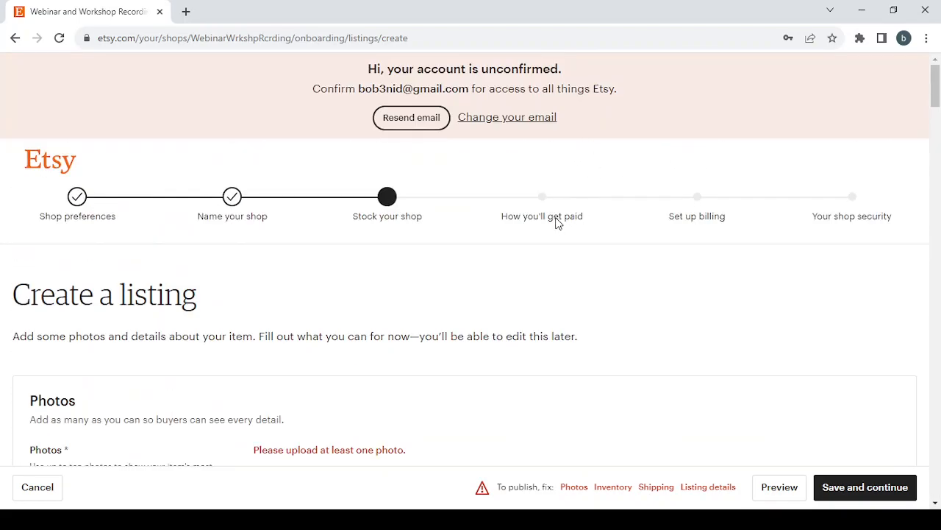
{"action": "scroll", "coordinate": [482, 330], "scroll_direction": "down", "scroll_amount": 3}
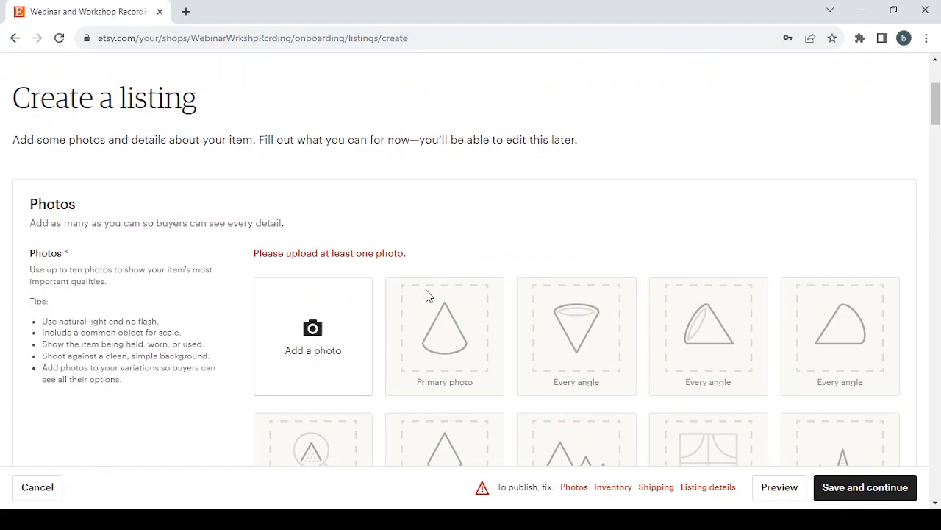
{"action": "scroll", "coordinate": [427, 296], "scroll_direction": "down", "scroll_amount": 1}
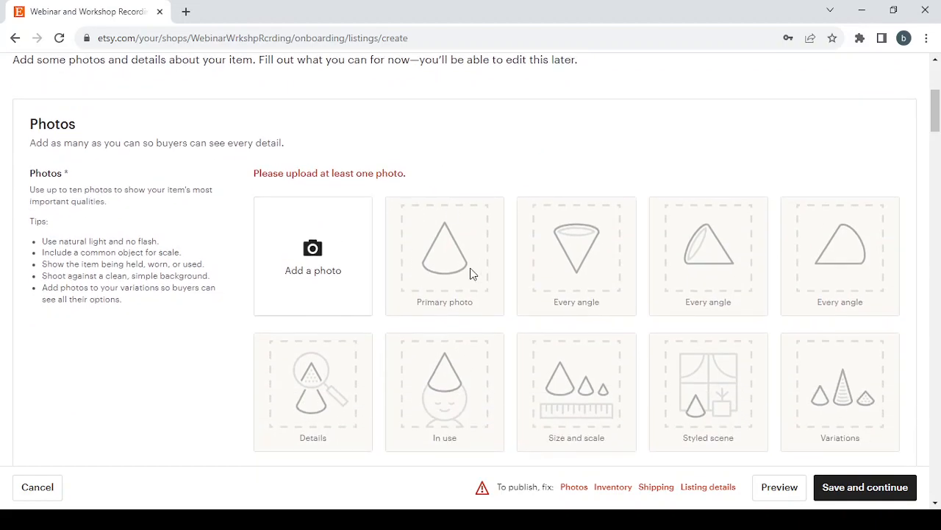
{"action": "scroll", "coordinate": [822, 377], "scroll_direction": "up", "scroll_amount": 4}
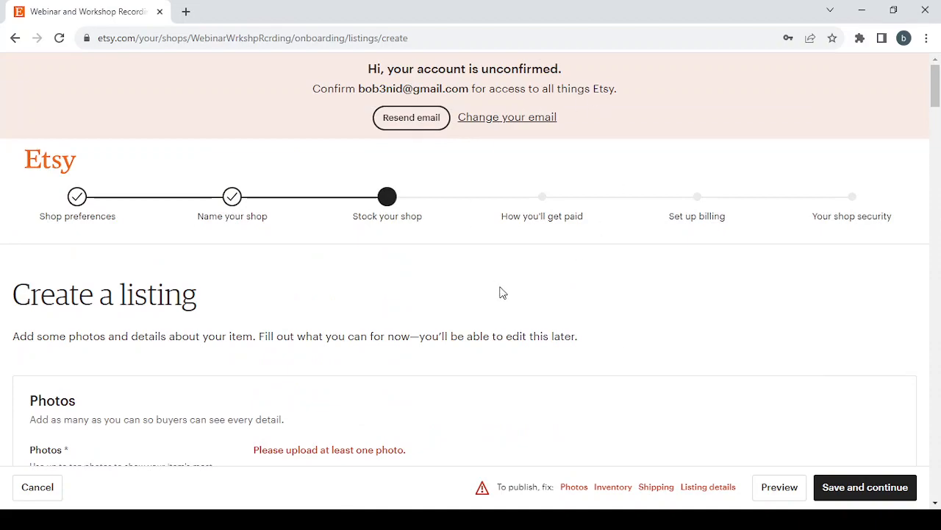